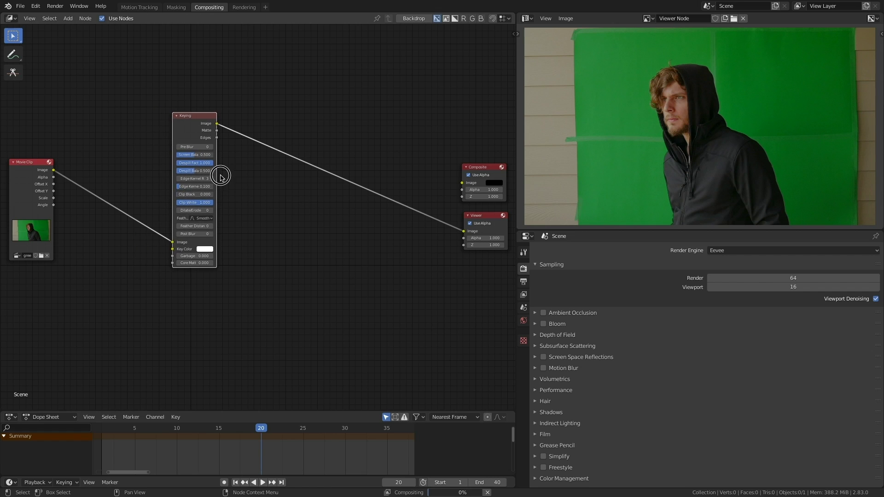
In the Masking workspace, create a new mask on the green screen clip and name it garbage.
scroll(458, 345, "up", 3)
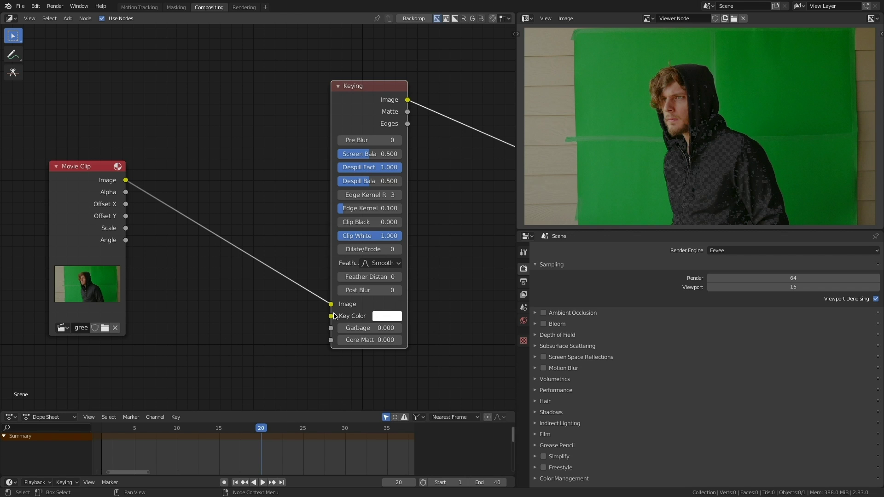
left_click(175, 7)
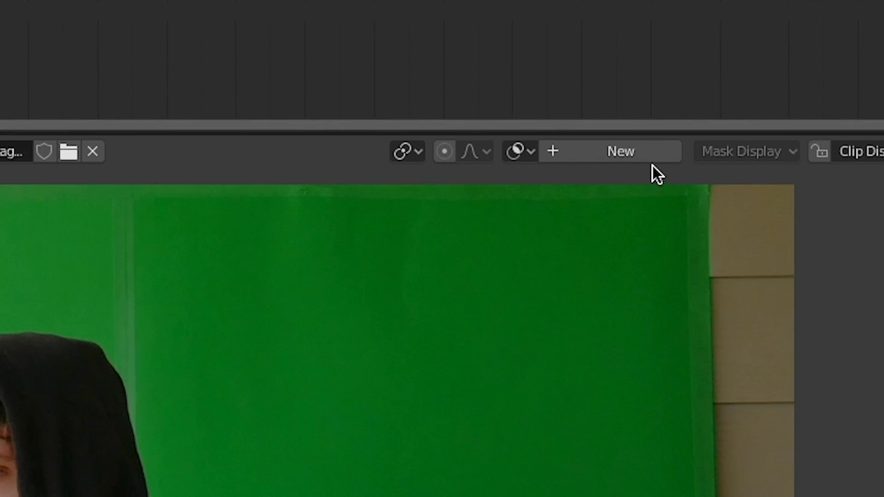
left_click(609, 93)
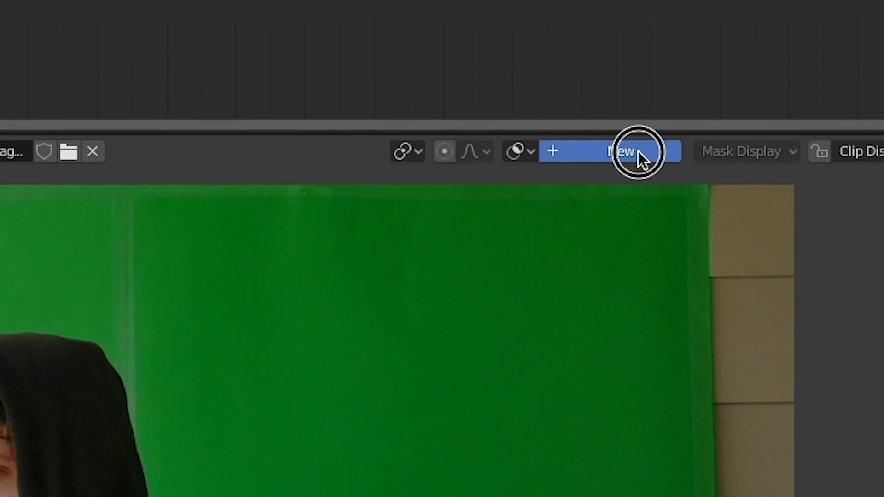
double_click(550, 151)
type("garbage")
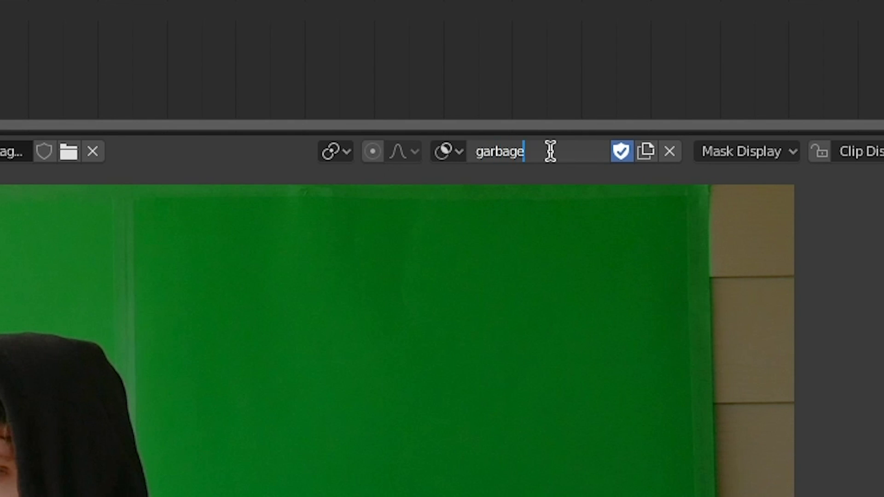
key("Return")
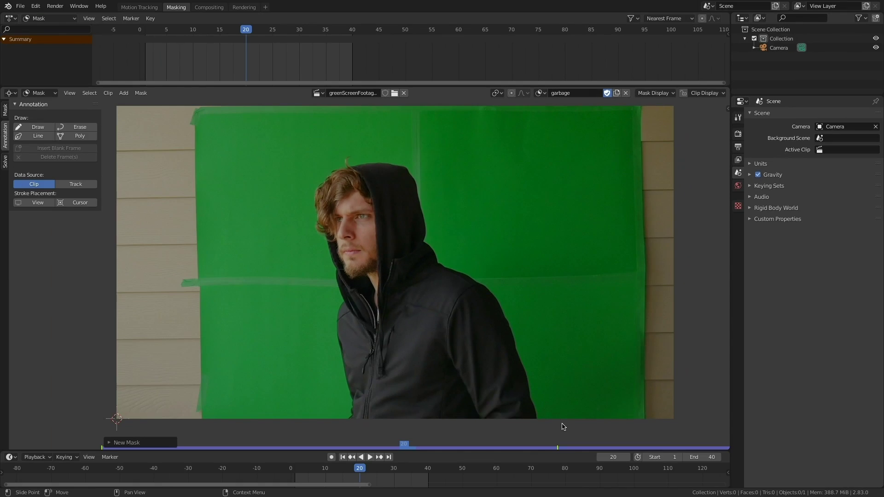
Add a square to the garbage mask, centre it over the man and scale it up to surround him.
key("shift+a")
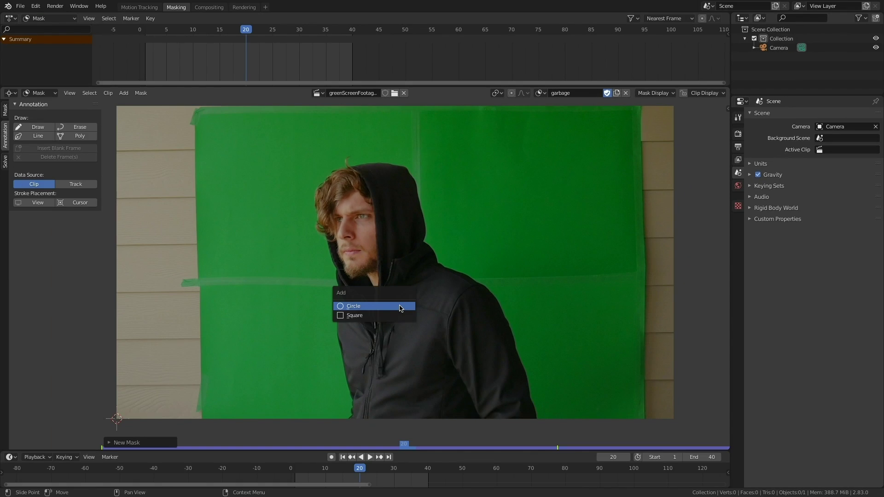
left_click(378, 310)
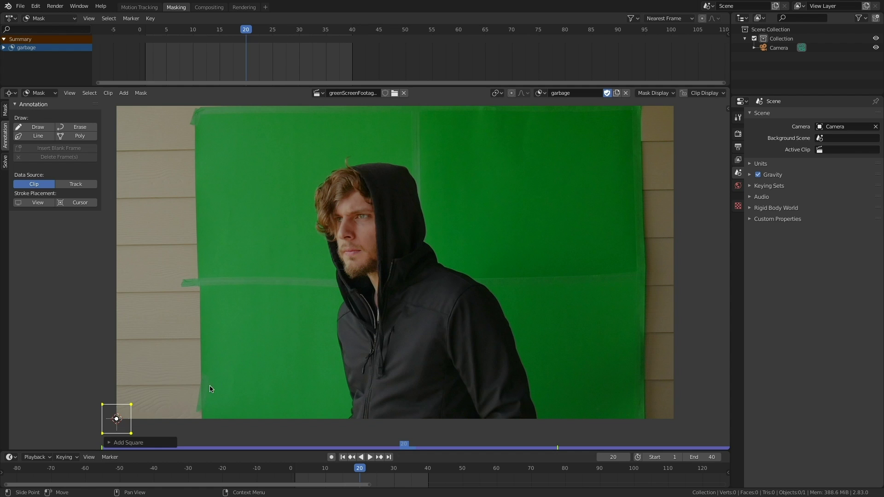
key("s")
left_click(322, 375)
key("g")
left_click(582, 244)
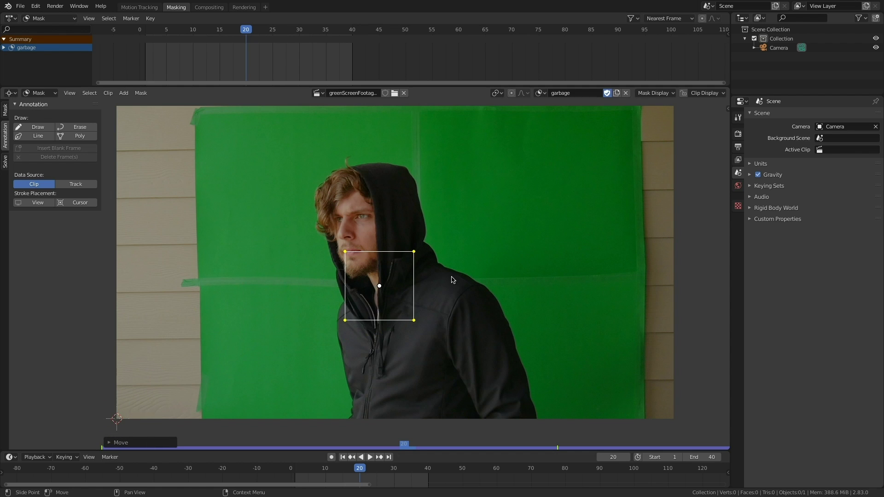
key("s")
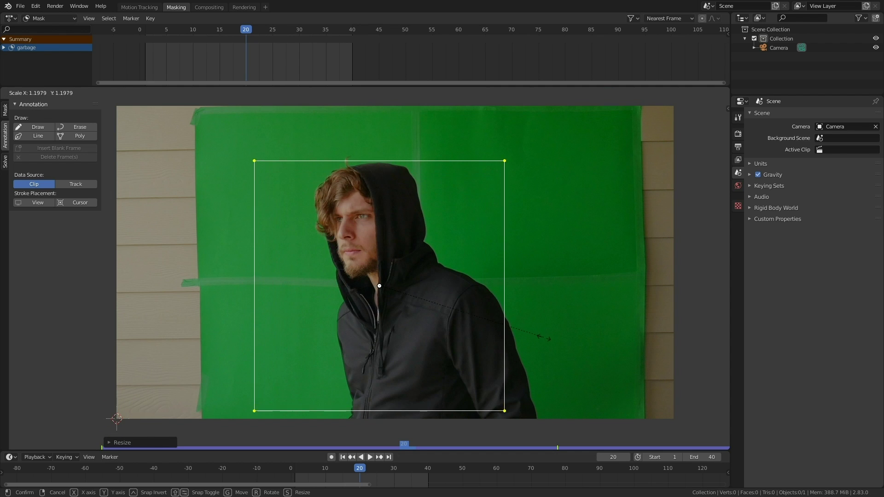
left_click(556, 344)
Reshape the square's four corners into a slanted outline, narrow above the head and wide below the torso, loosely enclosing the man.
left_click_drag(243, 150, 301, 153)
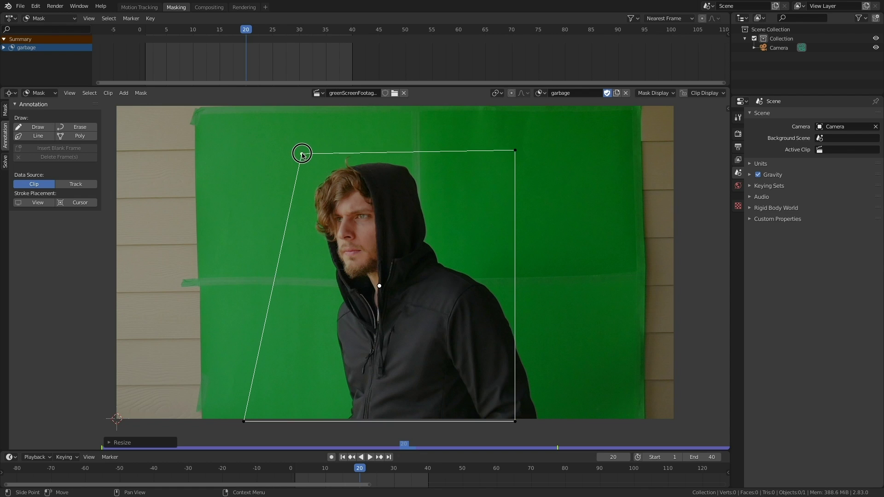
left_click_drag(514, 150, 437, 155)
left_click_drag(514, 420, 572, 421)
left_click_drag(244, 421, 298, 420)
Check the garbage mask on the first and last frames, raise its two upper corners slightly above the head, and return to frame 20.
left_click(343, 458)
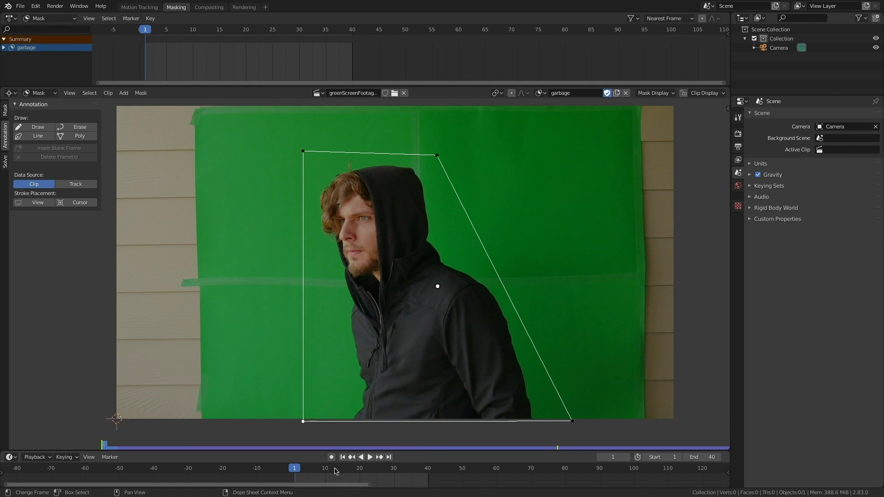
left_click(388, 458)
left_click_drag(437, 156, 435, 153)
left_click_drag(303, 151, 304, 148)
mouse_move(363, 473)
left_mouse_down()
mouse_move(374, 473)
mouse_move(360, 472)
left_mouse_up()
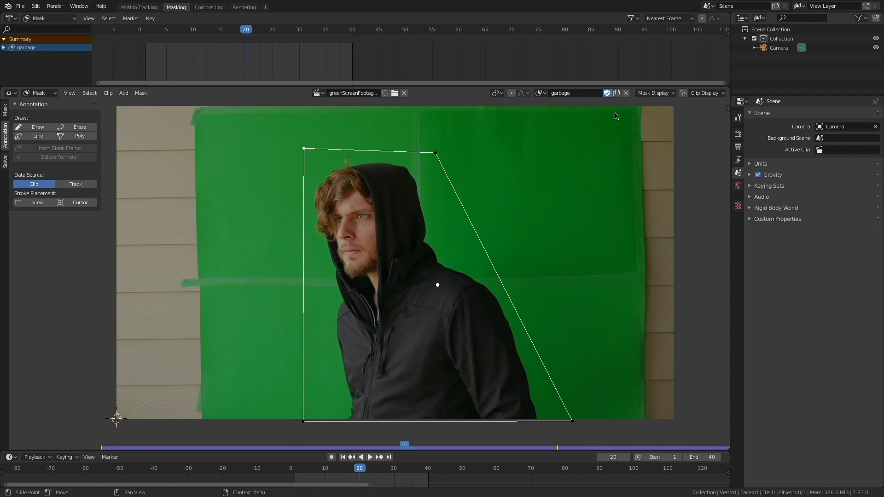
Create a second mask and name it core.
left_click(617, 94)
left_click(581, 93)
type("core")
key("Return")
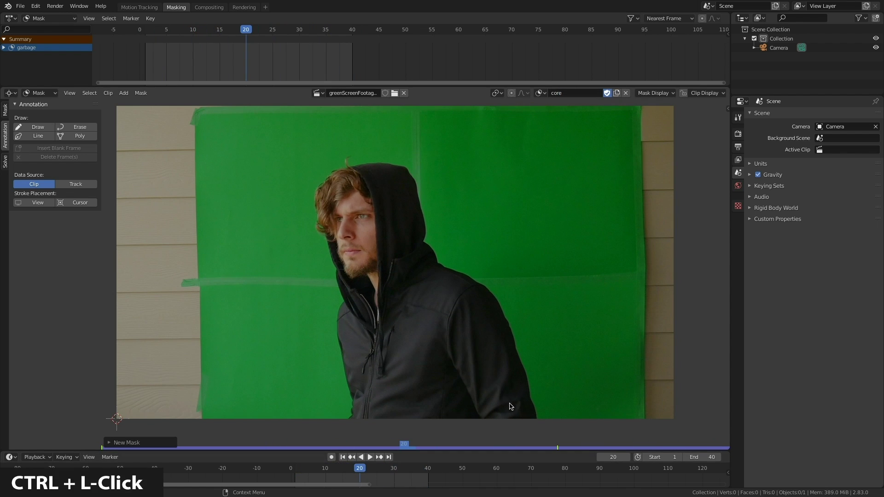
Trace the core mask just inside the man's outline, from the back sleeve over shoulder and hood to the face and chin.
left_click_drag(513, 392, 505, 376, "ctrl")
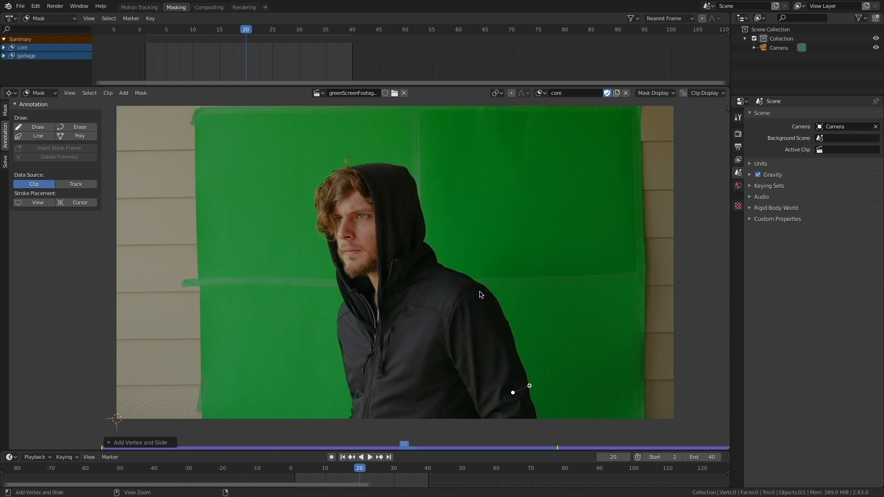
mouse_move(480, 292)
left_mouse_down("ctrl")
mouse_move(460, 286)
mouse_move(478, 291)
left_mouse_up("ctrl")
left_click_drag(424, 260, 420, 249, "ctrl")
left_click_drag(401, 179, 398, 171, "ctrl")
left_click_drag(397, 169, 397, 170)
left_click_drag(336, 196, 335, 194, "ctrl")
left_click_drag(398, 170, 400, 175)
left_click_drag(354, 272, 342, 258, "ctrl")
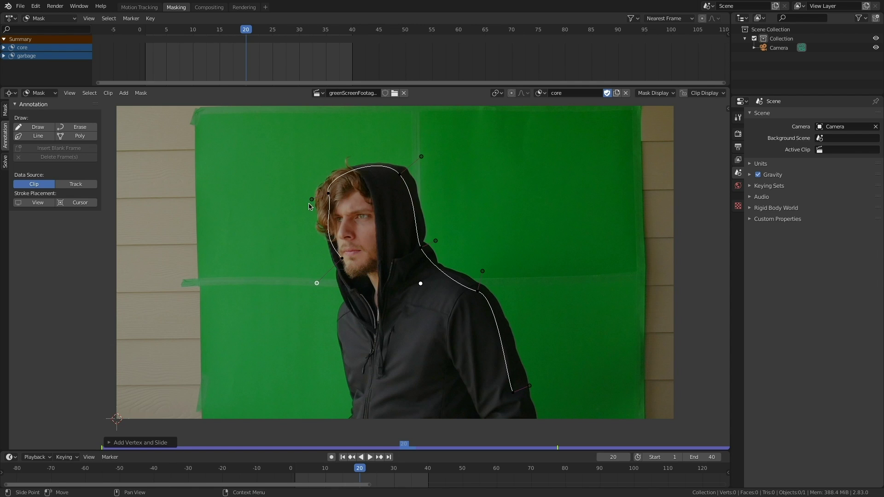
left_click_drag(334, 194, 330, 188)
left_click_drag(317, 280, 314, 275)
Continue the core outline down the jacket front, extend it below the frame, and close it at the starting point on the sleeve.
left_click_drag(360, 324, 346, 309, "ctrl")
left_click(353, 374, "ctrl")
left_click(374, 432, "ctrl")
mouse_move(360, 429)
left_mouse_down()
mouse_move(335, 429)
mouse_move(347, 434)
left_mouse_up()
left_click(493, 433, "ctrl")
left_click(513, 392, "ctrl")
Turn on auto keying and, at frame 10, adjust the core mask's points and handles to fit the man's pose.
left_click(331, 457)
double_click(614, 457)
type("10")
key("Return")
left_click_drag(340, 261, 343, 262)
left_click_drag(330, 189, 331, 189)
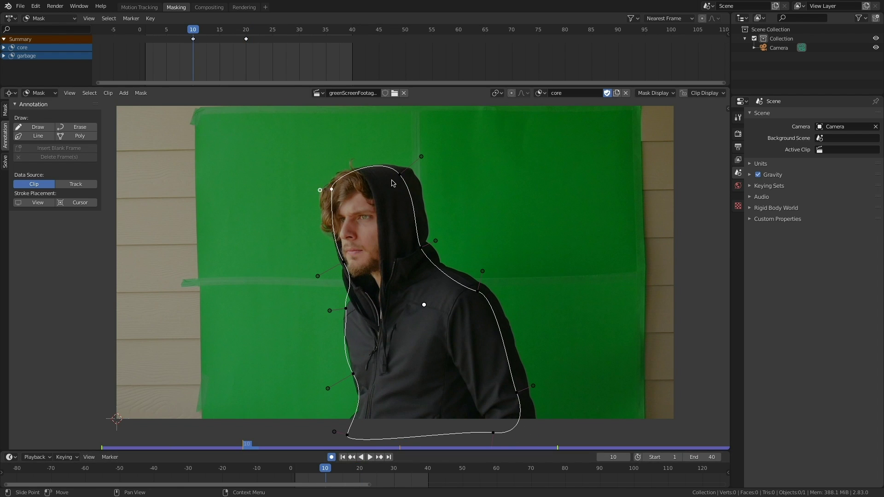
left_click_drag(515, 390, 521, 394)
left_click_drag(353, 374, 359, 376)
left_click_drag(345, 309, 348, 321)
left_click_drag(343, 262, 352, 281)
left_click_drag(319, 191, 315, 193)
At frame 1, adjust the core mask's points along the jacket front, face and shoulder to fit the man's pose.
left_click(295, 468)
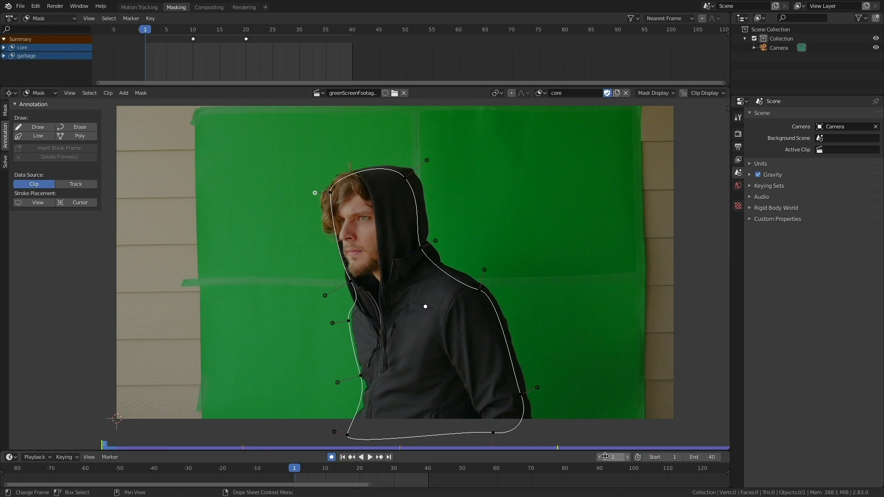
left_click_drag(347, 434, 355, 434)
left_click_drag(359, 376, 368, 380)
left_click_drag(348, 321, 354, 321)
left_click_drag(351, 281, 355, 282)
left_click_drag(330, 192, 332, 194)
left_click_drag(420, 247, 421, 249)
left_click_drag(480, 289, 484, 268)
At frame 30, shift the core mask's sleeve, lower edge, jacket front and face points to follow the man.
left_click(393, 468)
left_click_drag(516, 392, 524, 391)
left_click_drag(493, 432, 496, 433)
left_click_drag(347, 435, 337, 436)
left_click_drag(353, 373, 344, 374)
left_click_drag(345, 309, 344, 310)
left_click_drag(340, 261, 339, 267)
left_click_drag(329, 189, 322, 189)
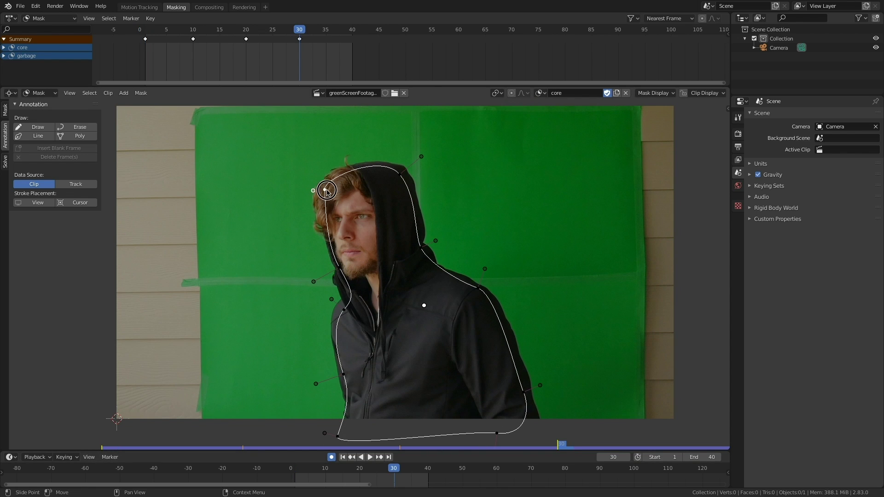
At frame 40, adjust the core mask's jacket front, hair, sleeve, lower edge and neck points to follow the man.
left_click(428, 468)
left_click_drag(344, 309, 342, 307)
left_click_drag(343, 374, 341, 371)
left_click_drag(323, 189, 324, 188)
left_click_drag(524, 392, 527, 392)
left_click_drag(496, 433, 499, 432)
left_click_drag(421, 247, 423, 254)
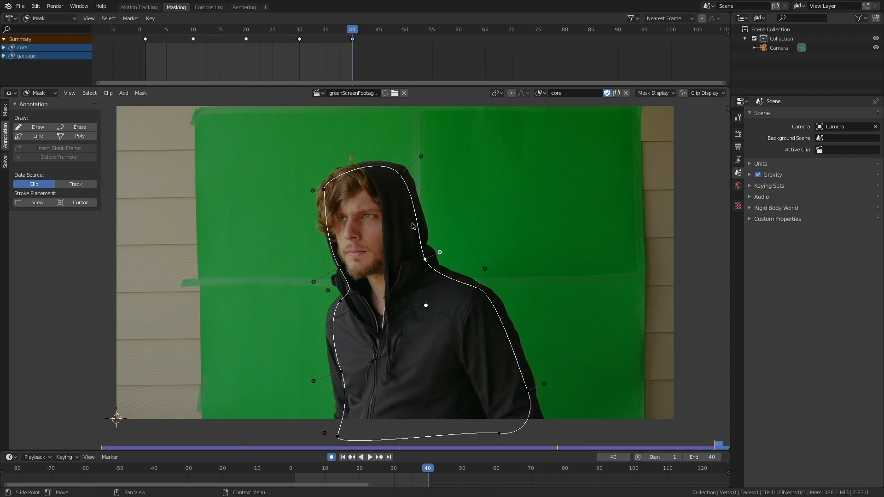
Scrub back to frame 18, return to the Compositing workspace, and add a Mask node below the Movie Clip node.
left_click_drag(428, 468, 397, 469)
left_click_drag(397, 469, 353, 469)
left_click(206, 8)
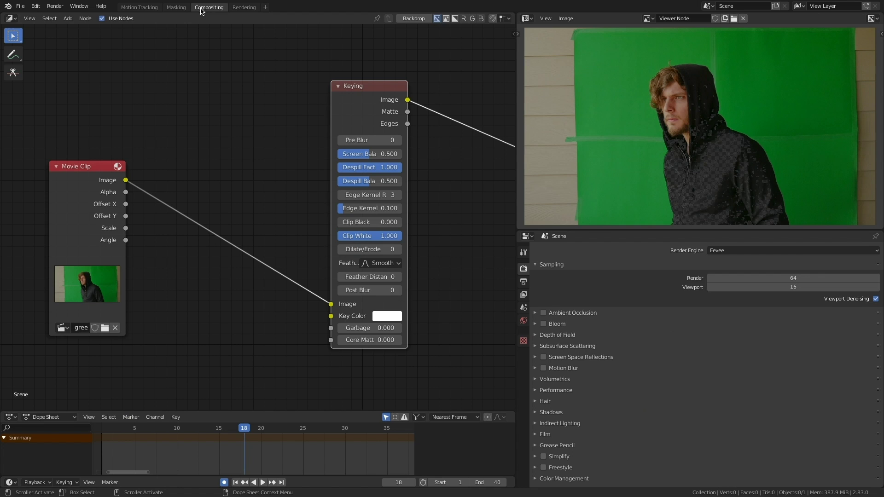
left_click_drag(90, 202, 66, 165)
middle_click_drag(153, 297, 170, 274)
key("shift+a")
type("smask")
key("Return")
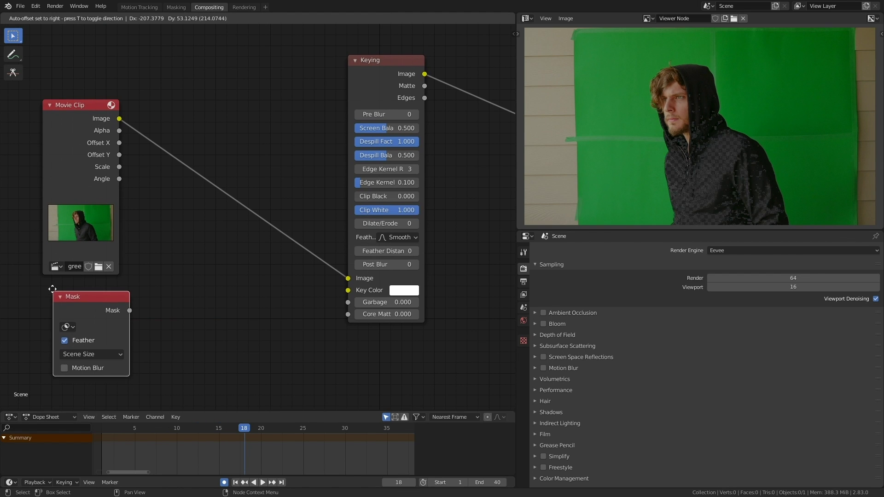
left_click(44, 279)
Assign the garbage mask to the Mask node and connect its output to the Keying node's Garbage Matte.
left_click(58, 315)
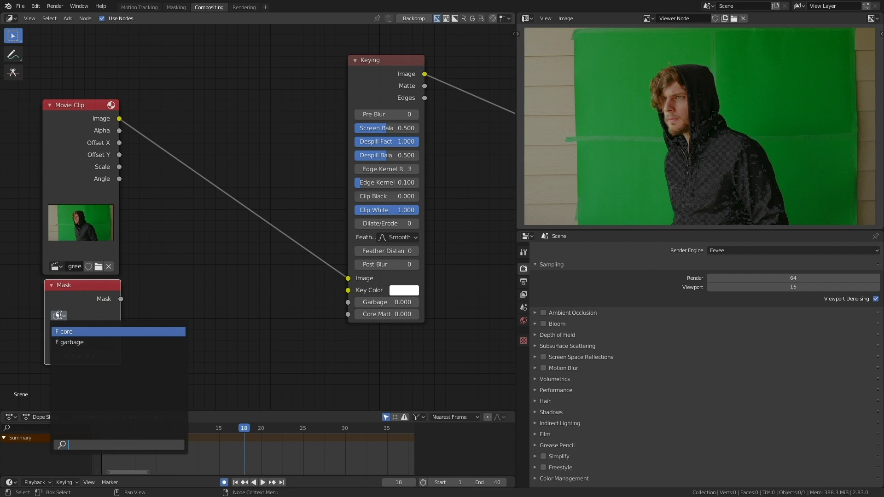
left_click(69, 342)
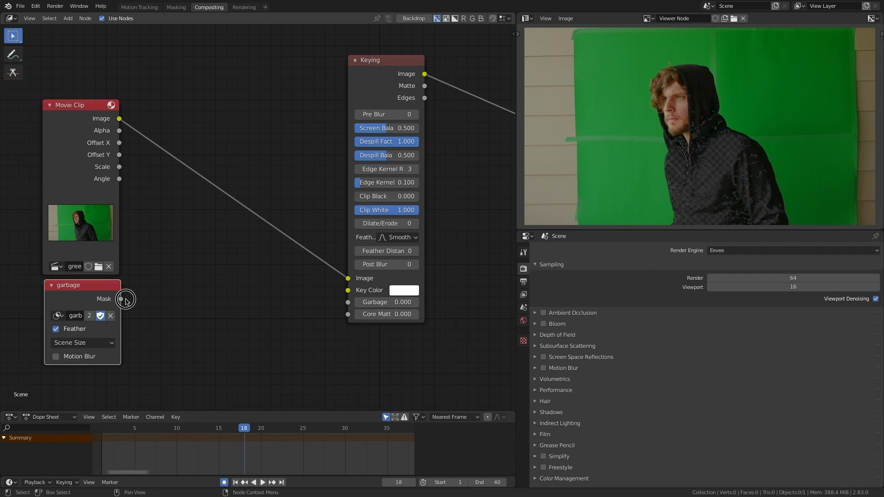
left_click_drag(120, 299, 348, 303)
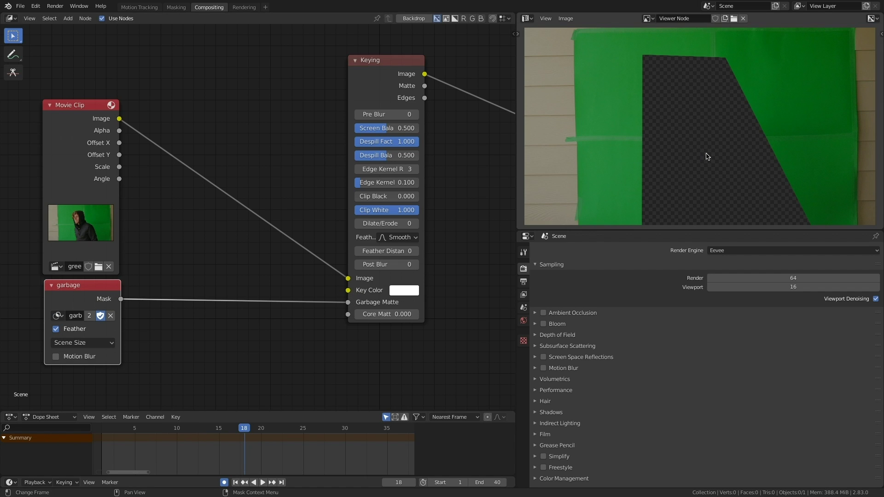
Insert an Invert node on the link between the garbage mask and the Garbage Matte input.
key("shift+a")
left_click(175, 331)
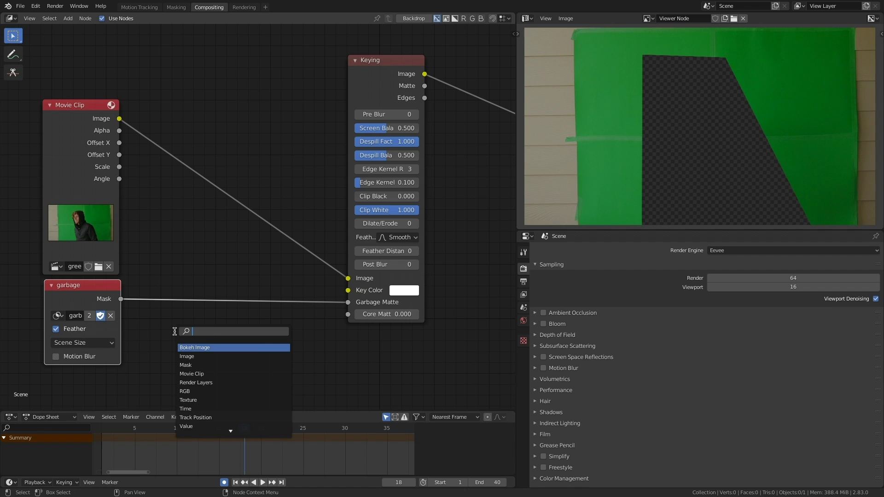
type("inv")
key("Return")
left_click(155, 261)
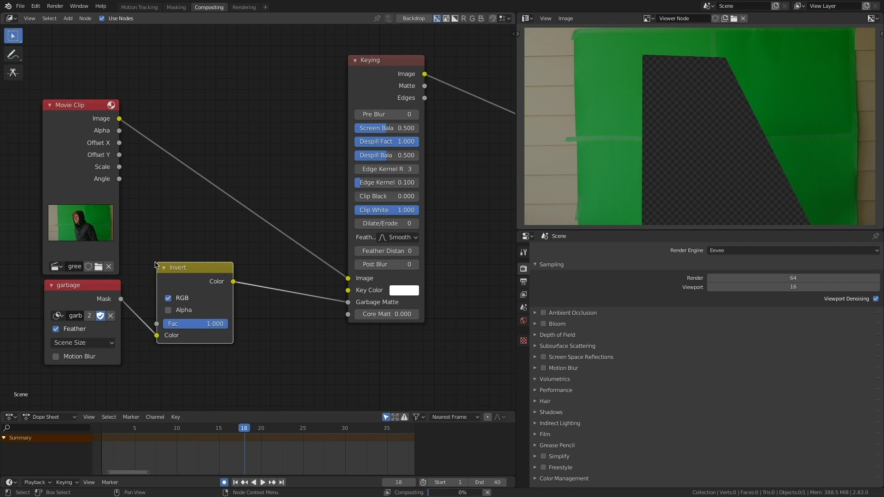
Duplicate the garbage mask node below the original, switch the copy to the core mask, and connect it to Core Matte.
middle_click_drag(111, 315, 116, 252)
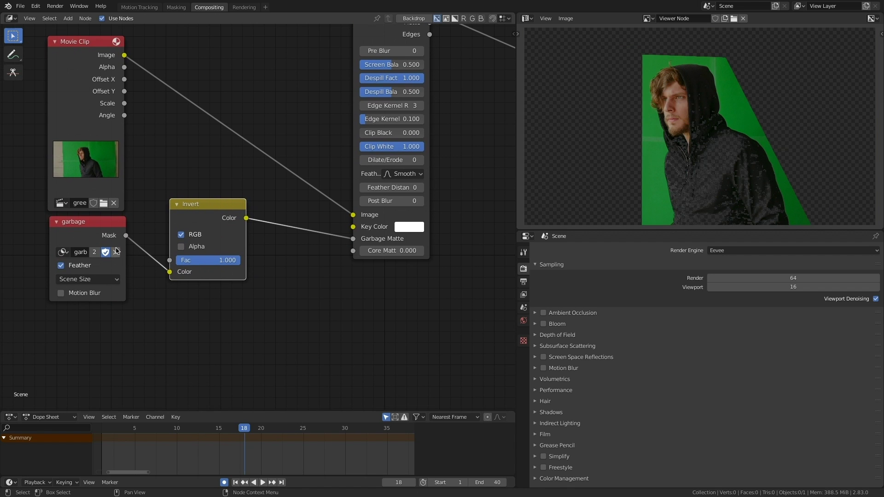
left_click(101, 230)
key("shift+d")
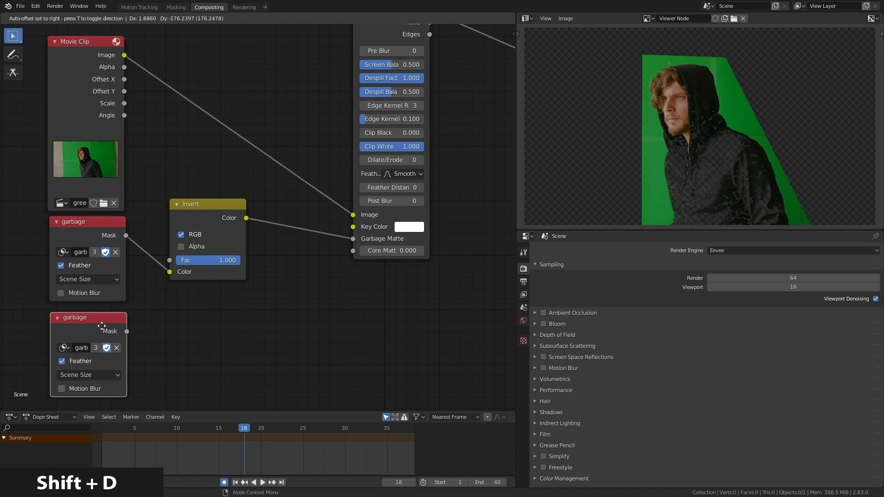
left_click(102, 320)
left_click(65, 343)
left_click(83, 360)
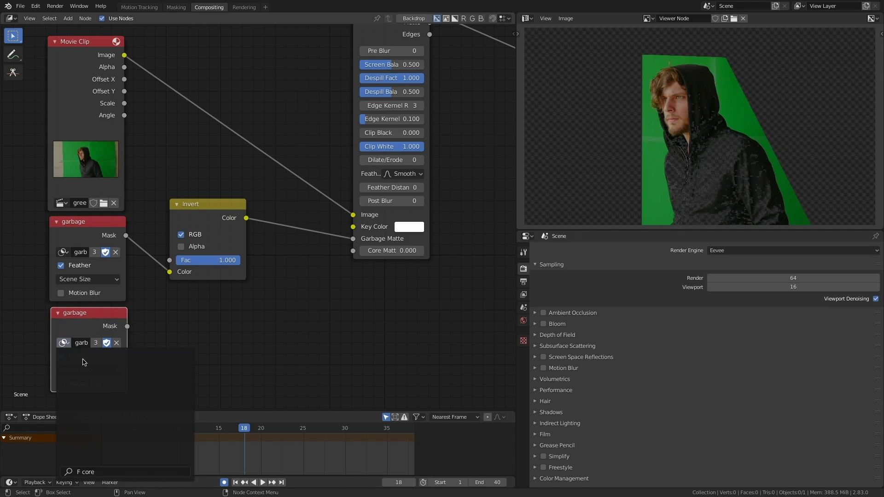
left_click_drag(124, 326, 352, 251)
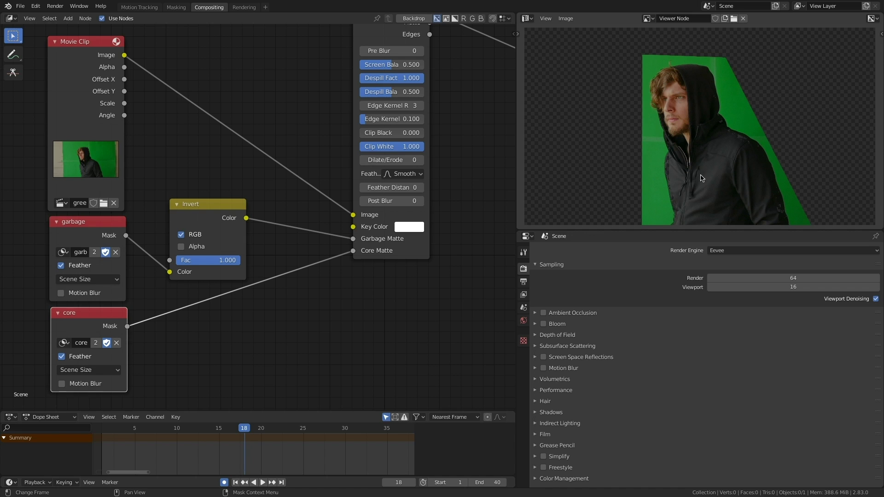
Sample the green backdrop beside the man in the viewer image as the Keying node's Key Color.
scroll(438, 214, "down", 3)
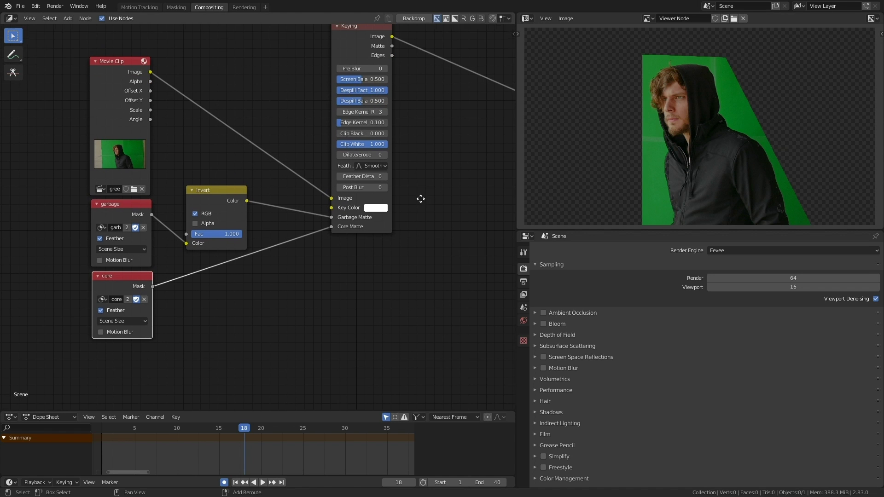
middle_click_drag(420, 197, 352, 265)
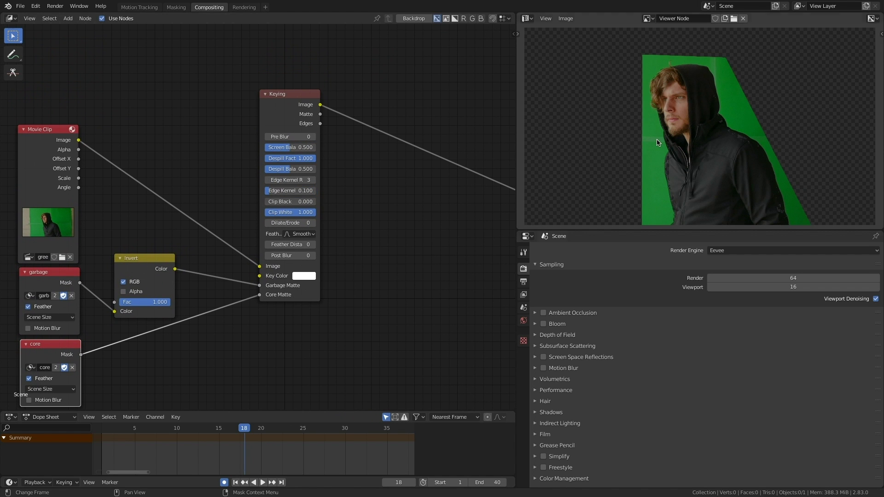
left_click(308, 276)
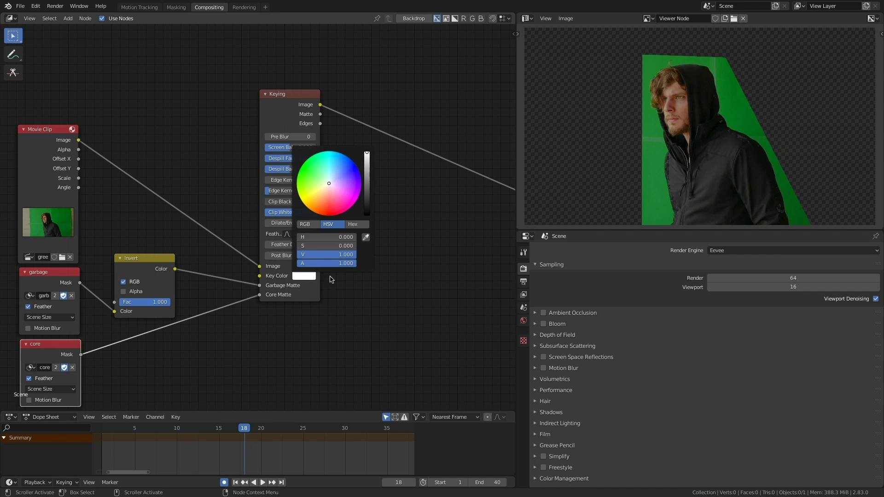
left_click(366, 238)
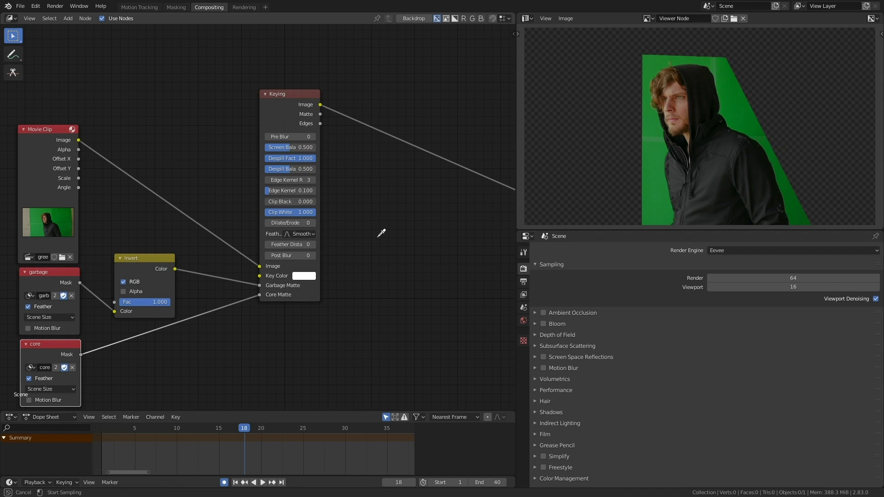
left_click(657, 140)
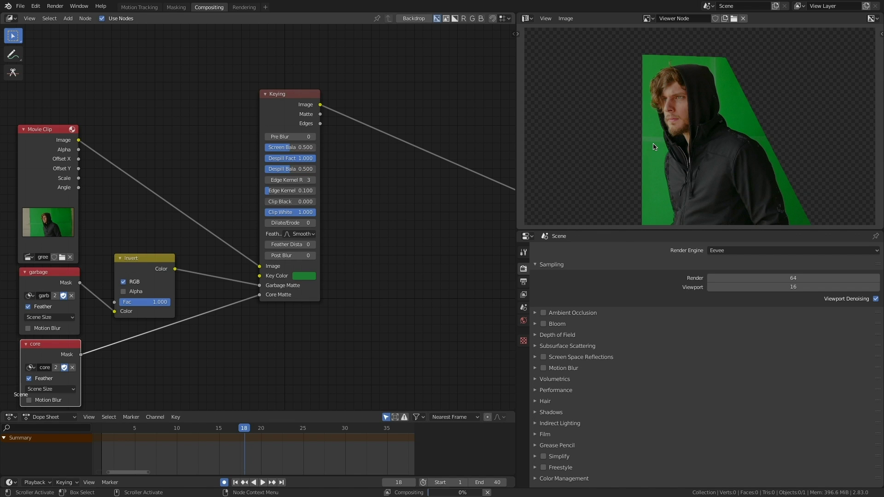
Adjust the Keying node's Key Color to a darker, muted olive green with H 0.247, S 0.376 and V 0.411.
left_click(304, 277)
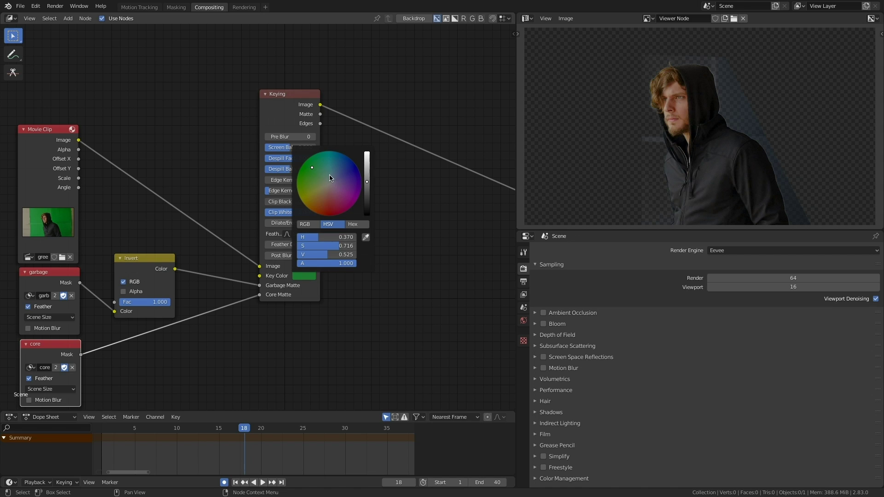
left_click(311, 176)
left_click(310, 180)
left_click(308, 188)
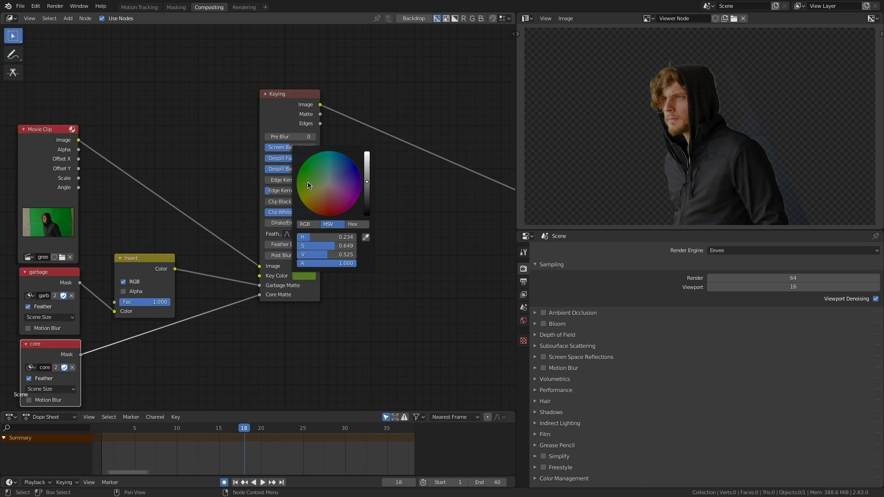
left_click(313, 180)
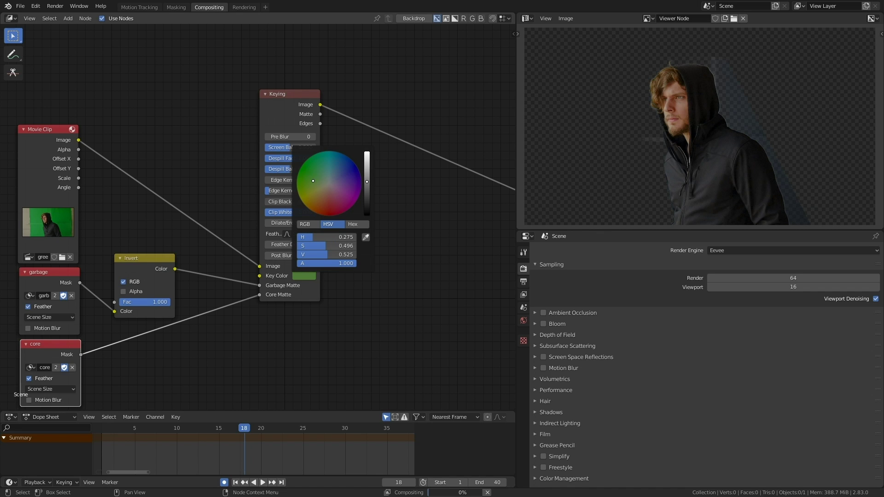
left_click(317, 183)
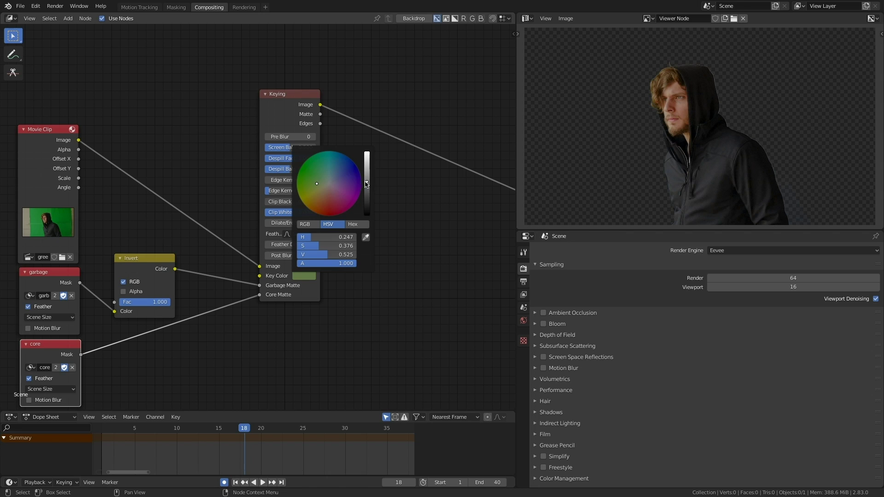
left_click_drag(367, 184, 368, 189)
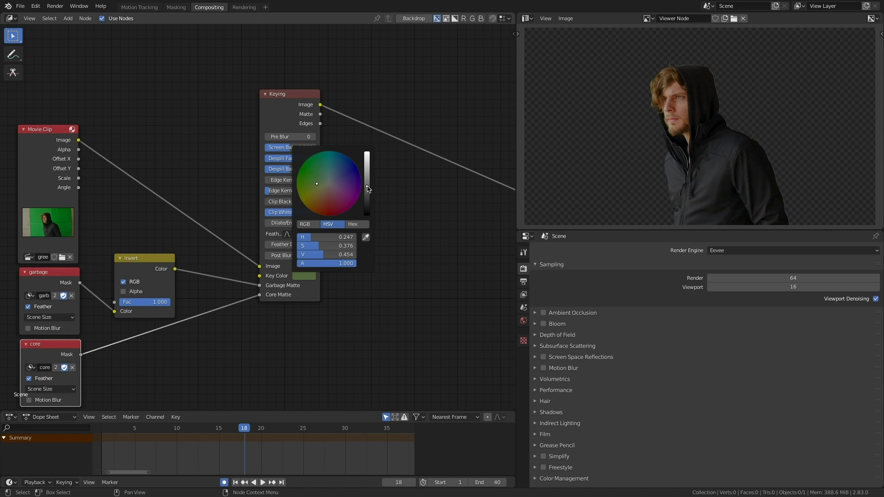
left_click_drag(368, 189, 367, 192)
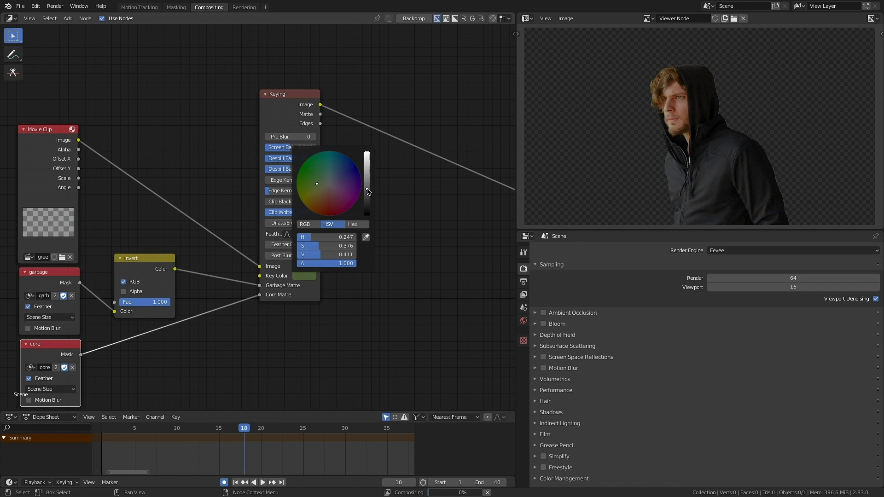
Preview the Keying node's Edges output, set its Edge Kernel Tolerance to 0.35, and return the preview to the keyed image.
left_click(284, 108)
left_click(284, 108, "ctrl+shift")
left_click(283, 108, "ctrl+shift")
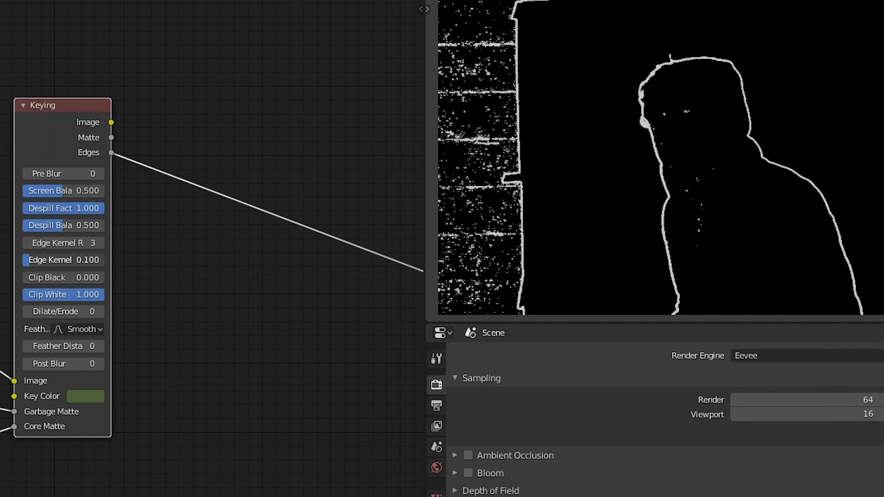
left_click_drag(54, 258, 108, 258)
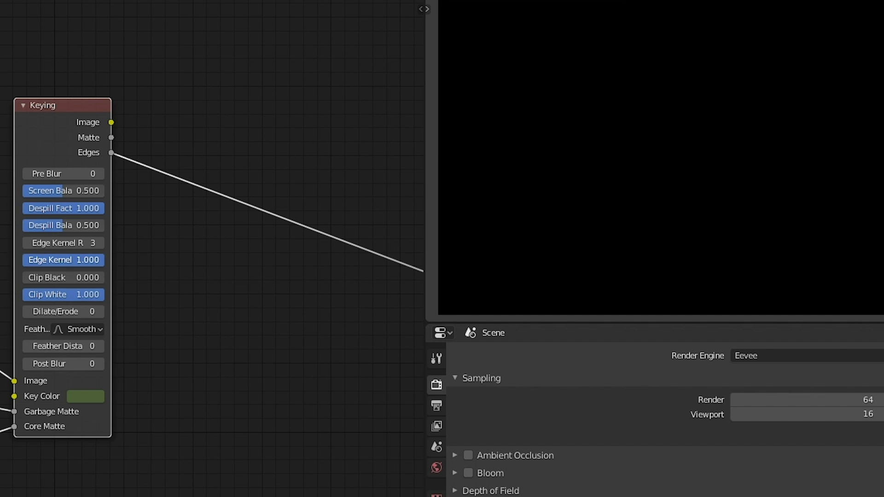
left_click_drag(90, 259, 61, 262)
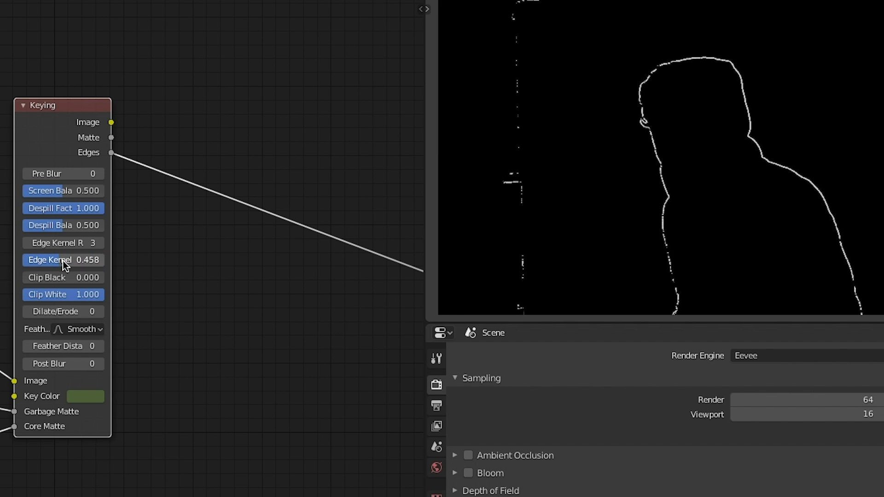
left_click(75, 261)
type("0.35")
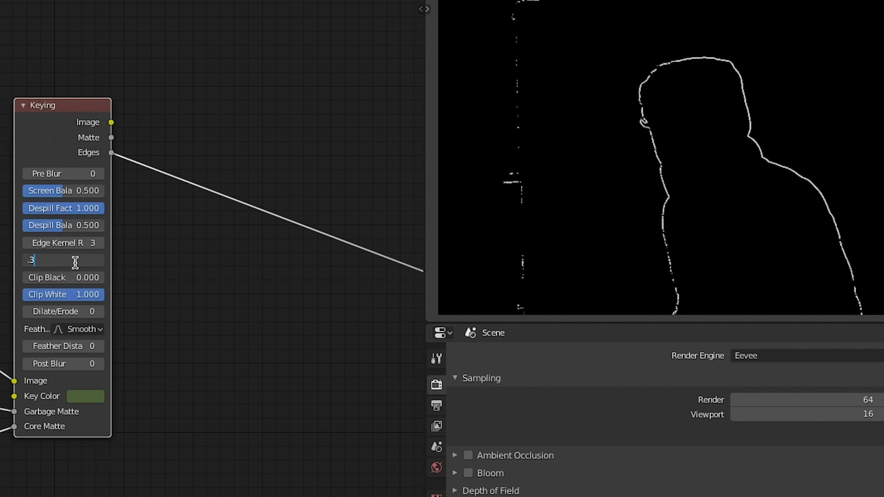
key("Return")
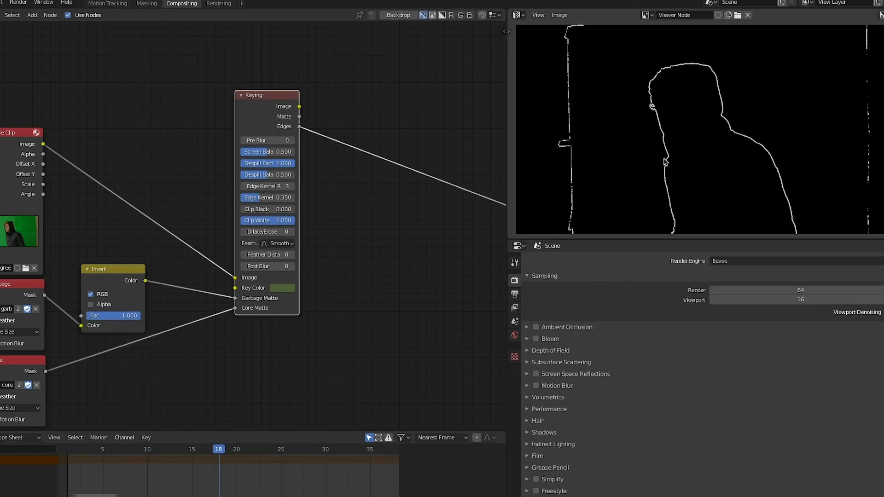
left_click(52, 125, "ctrl+shift")
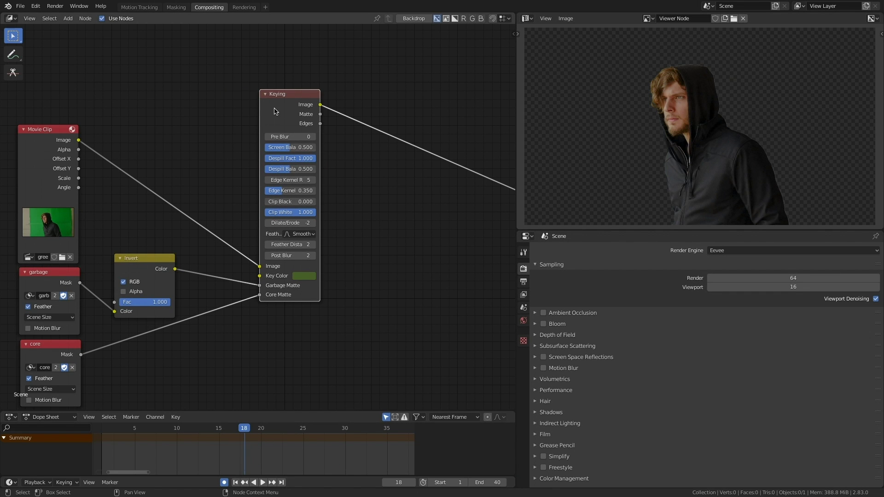
Shift the Keying node slightly aside and insert an Alpha Over node on the link from its Image output to the viewer.
left_click_drag(273, 107, 256, 115)
key("shift+a")
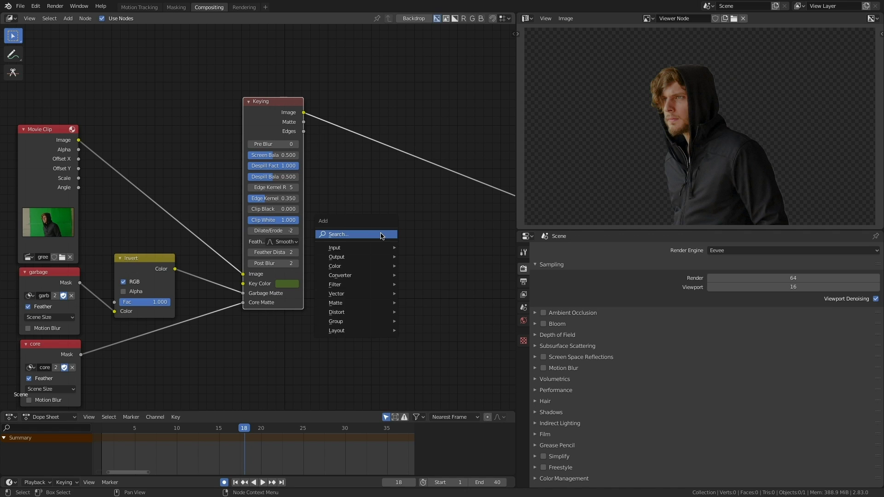
left_click(381, 234)
type("alp")
key("Return")
left_click(432, 147)
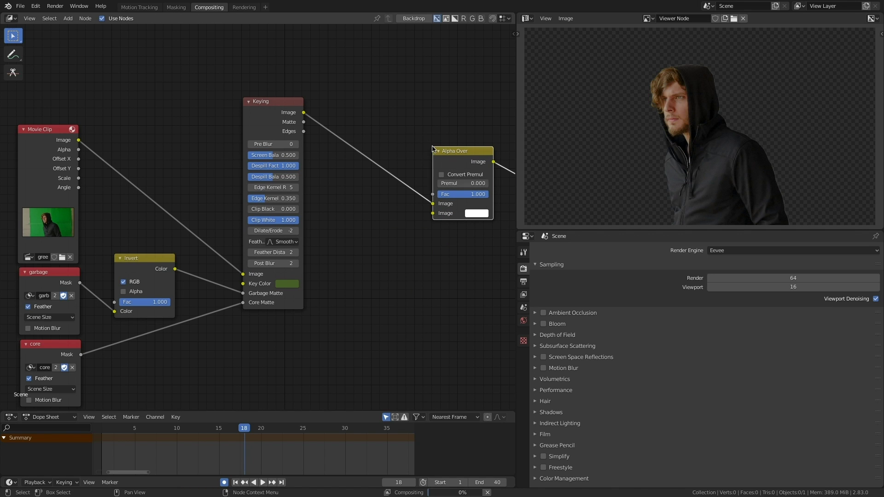
Move the keyed image link to the Alpha Over node's second Image input and enable Convert Premul.
middle_click_drag(344, 243, 339, 225)
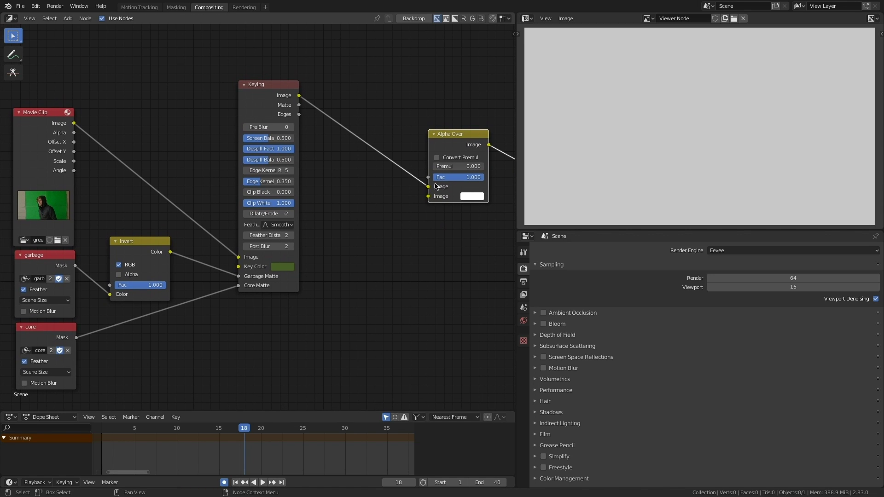
left_click_drag(428, 187, 431, 196)
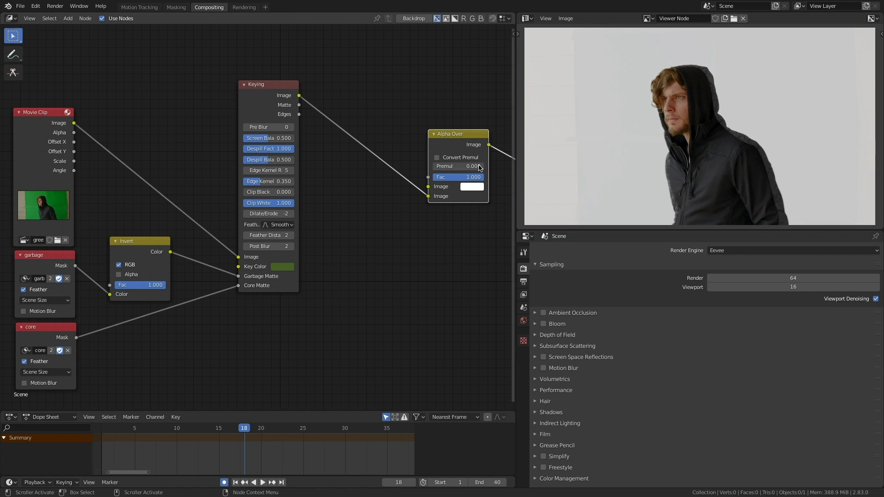
left_click(444, 159)
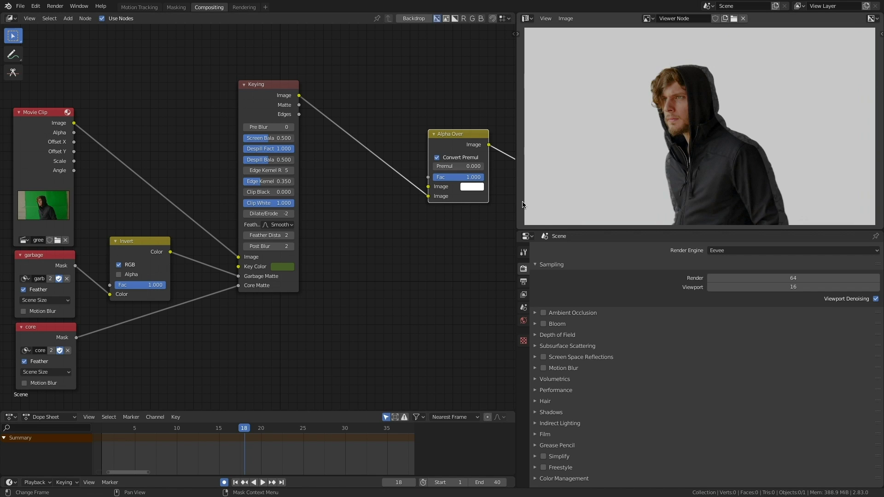
left_click(444, 160)
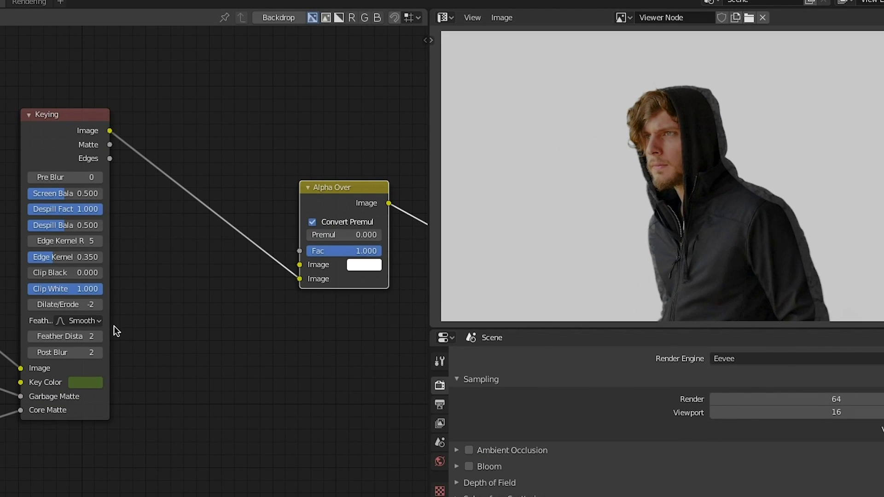
Set the Keying node's Clip White to 0.8.
left_click(67, 288)
type(".8")
key("Return")
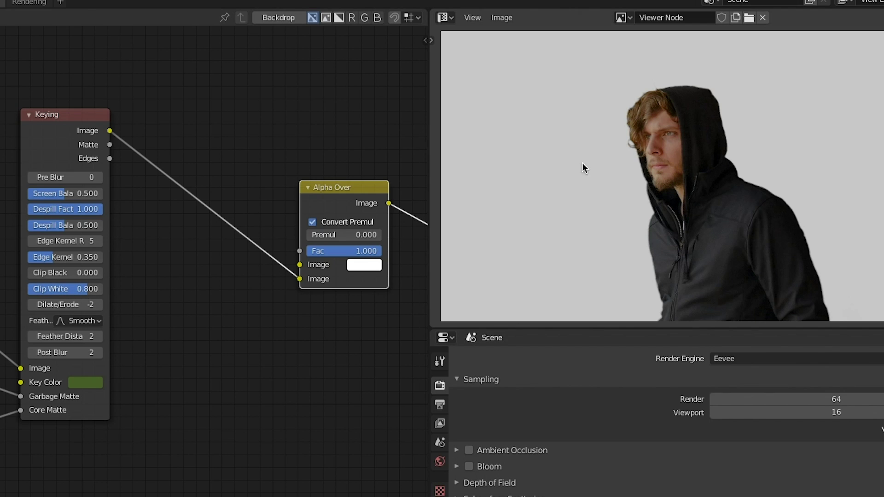
Preview the Keying node's Matte output, set Clip Black to 0.2, and return the preview to the Alpha Over result.
left_click(70, 140, "ctrl+shift")
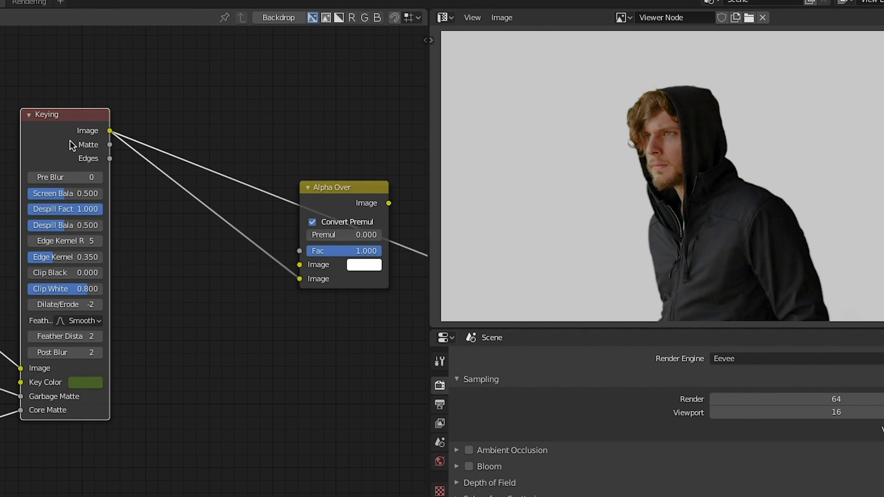
left_click(70, 141, "ctrl+shift")
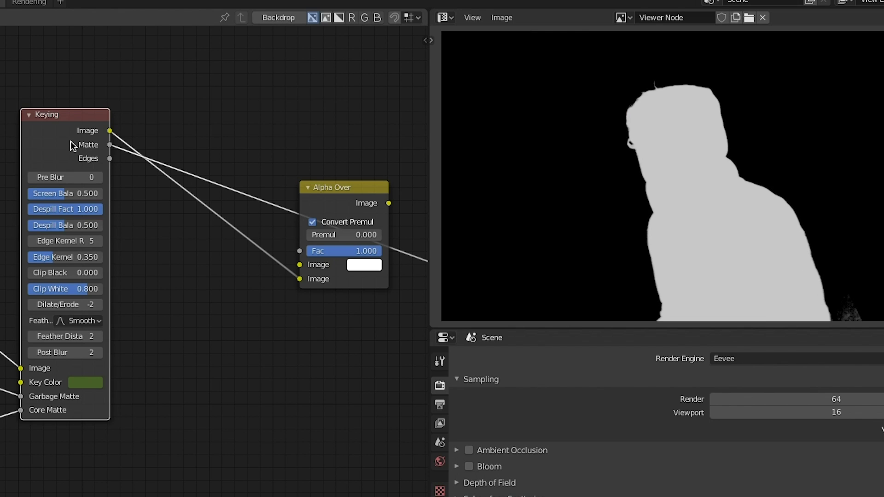
left_click(65, 271)
type(".2")
key("Return")
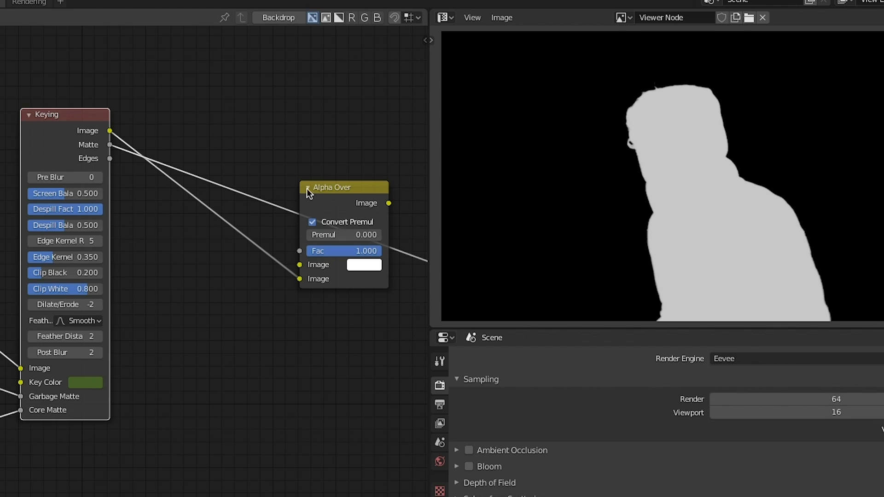
left_click(337, 191, "ctrl+shift")
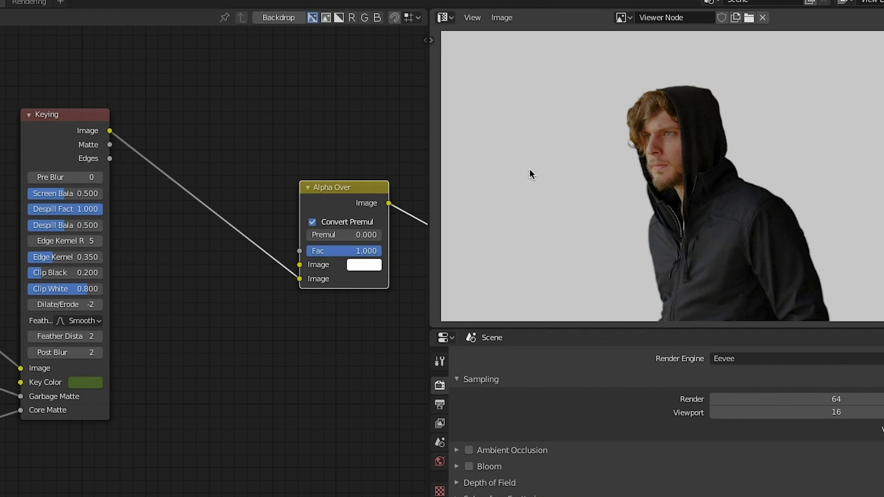
Inspect the man's hood and shoulder edges up close and set the Keying node's Post Blur to 3.
scroll(530, 170, "up", 4)
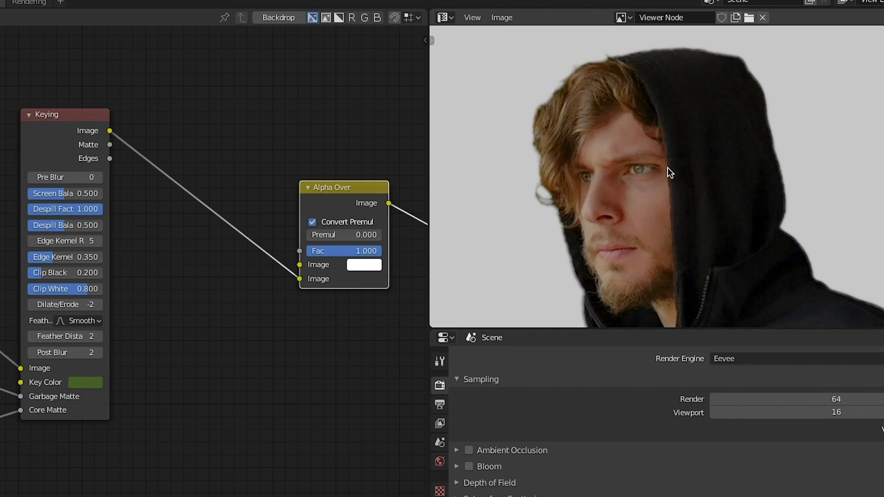
middle_click_drag(703, 171, 619, 112)
scroll(755, 223, "up", 3)
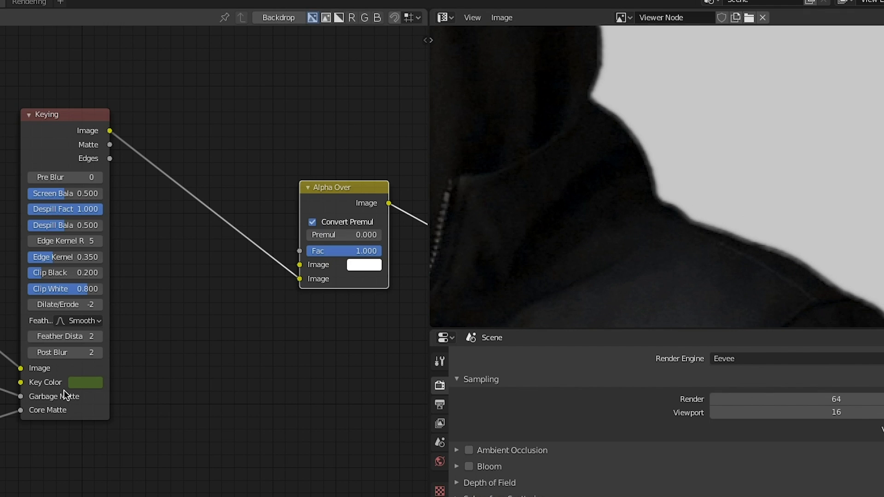
double_click(67, 352)
type("3")
key("Return")
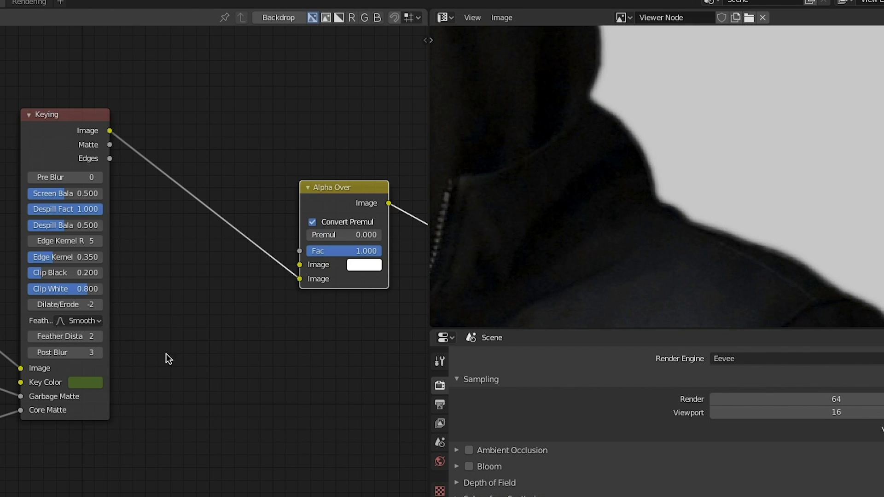
scroll(670, 220, "down", 5)
scroll(671, 236, "down", 1)
middle_click_drag(677, 237, 725, 223)
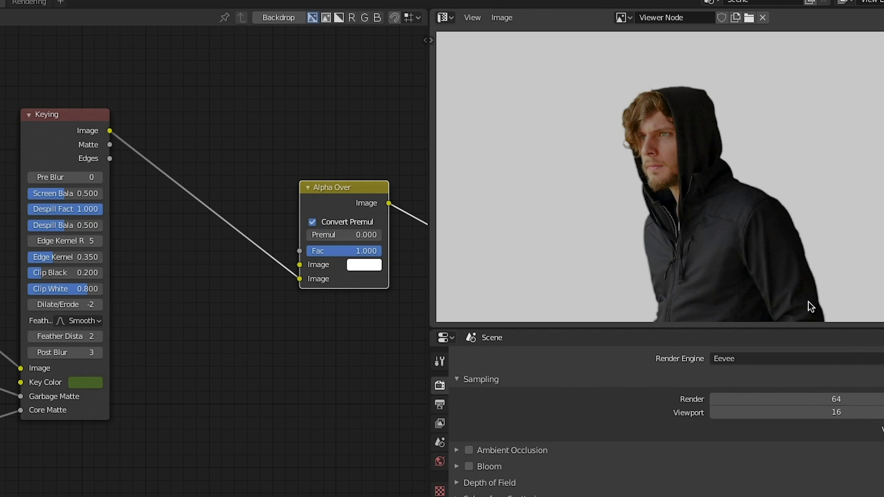
Move the Alpha Over node closer to the Keying node.
left_click_drag(344, 189, 336, 192)
middle_click_drag(213, 329, 214, 327)
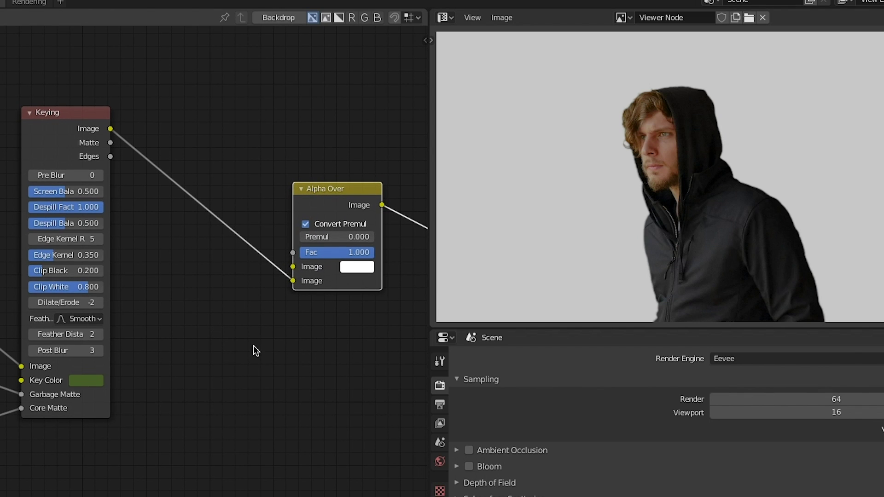
left_click_drag(329, 189, 292, 235)
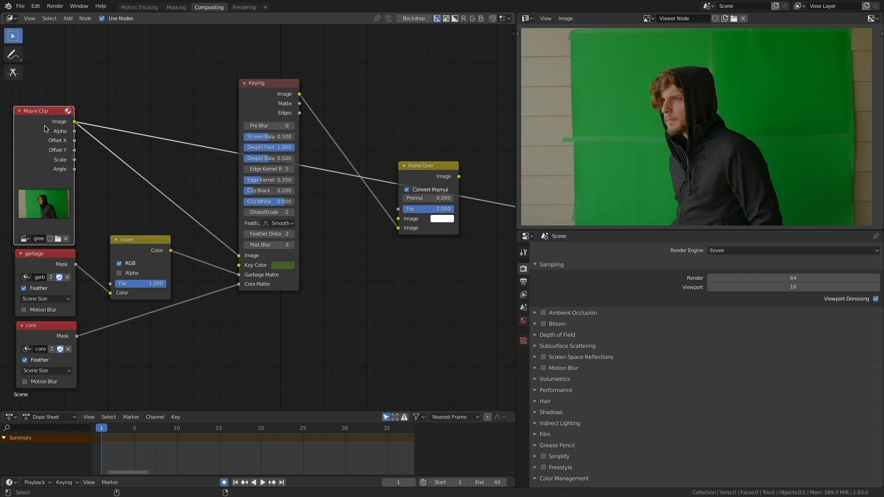
Preview the Alpha Over result and check the key on the last frame, 40.
left_click(426, 169, "ctrl+shift")
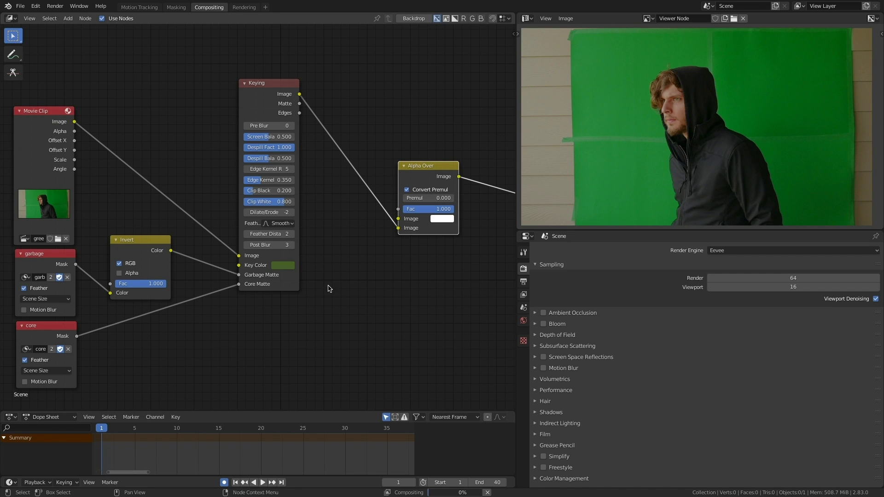
left_click(282, 482)
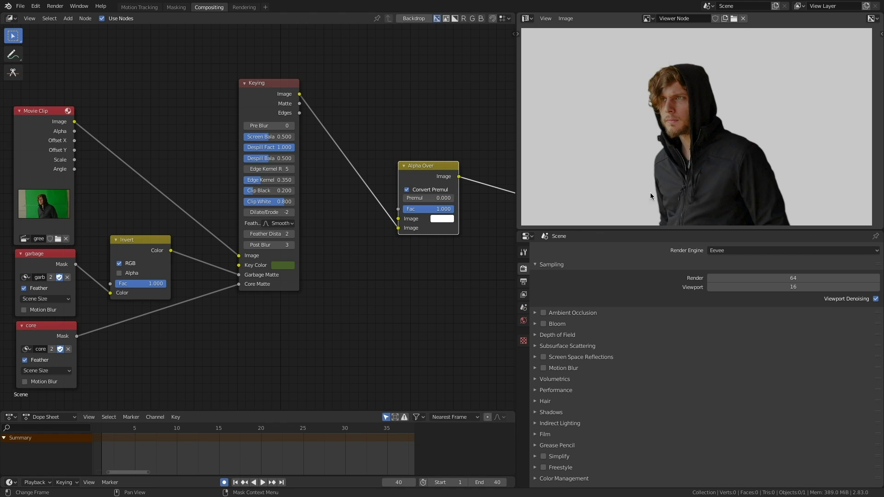
Try saturated blue and bright green as the Alpha Over node's background color behind the man.
left_click(445, 220)
left_click_drag(487, 125, 495, 110)
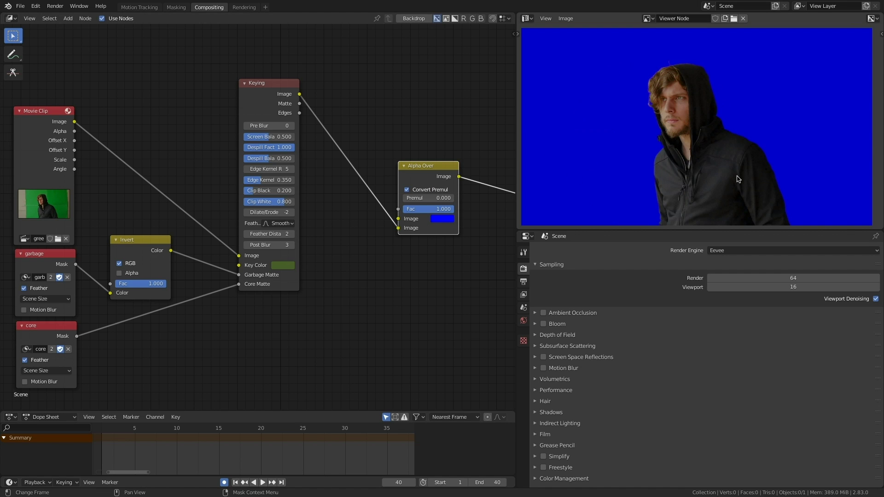
left_click(444, 220)
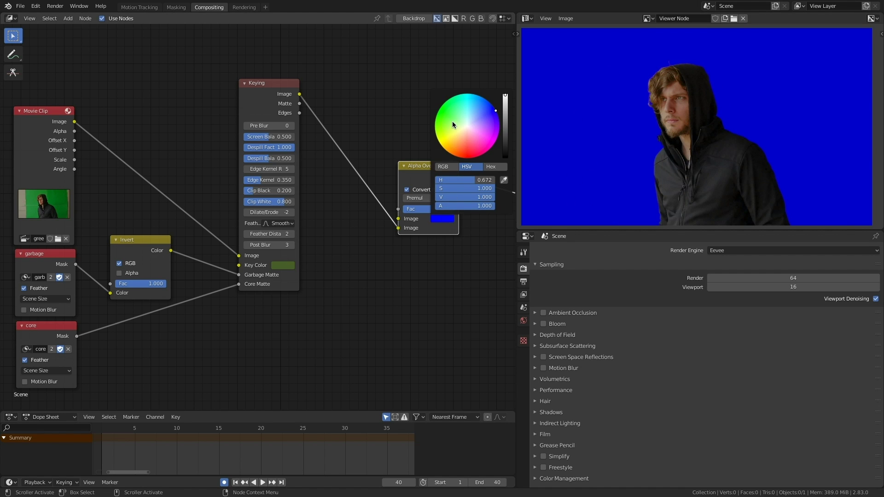
left_click_drag(452, 120, 437, 112)
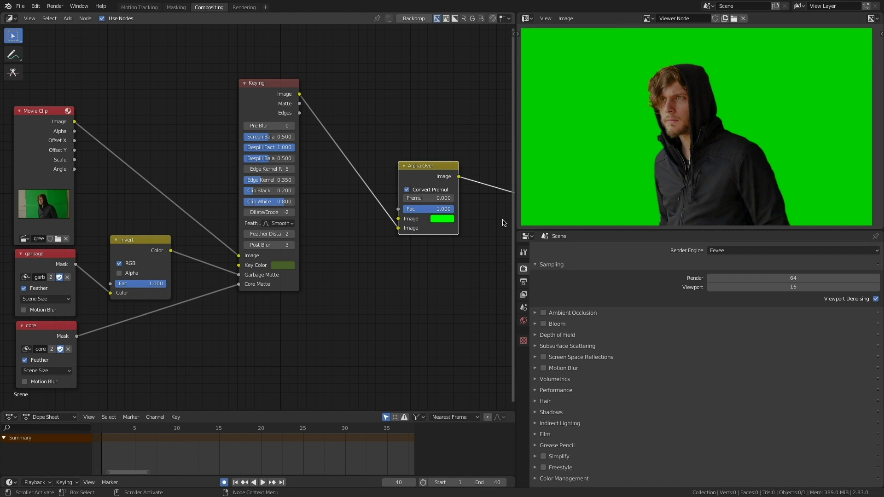
Set the Alpha Over node's background color to a saturated orange.
left_click(449, 217)
left_click_drag(463, 135, 453, 157)
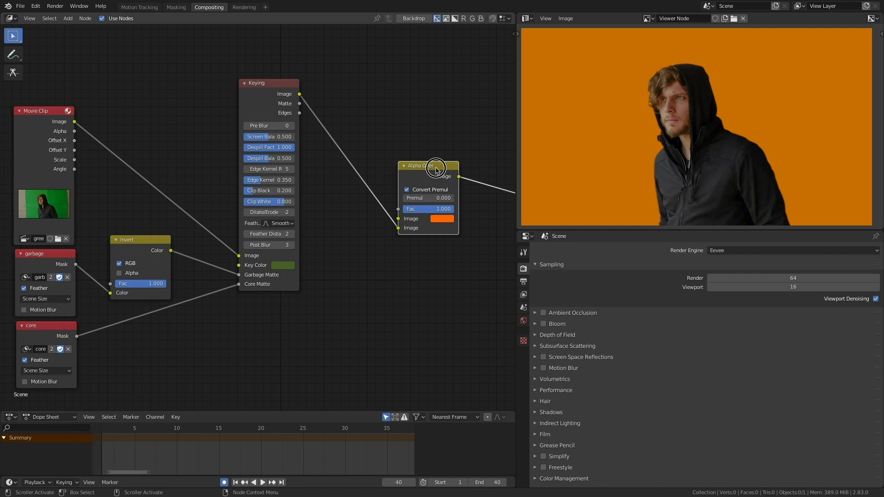
Place the night-city image node directly below the Keying node.
left_click_drag(436, 169, 445, 166)
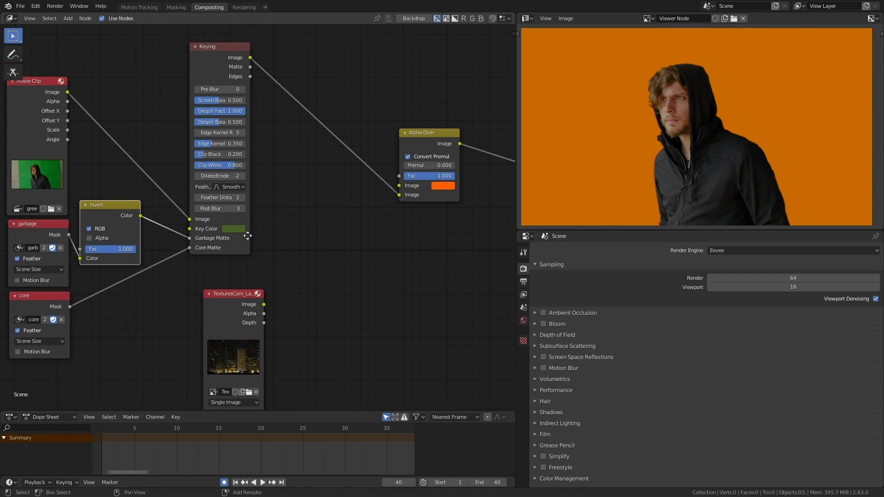
middle_click_drag(248, 236, 246, 232)
left_click_drag(238, 294, 225, 267)
Add a Scale node and feed the night-city image into it.
key("shift+a")
left_click(324, 281)
type("sc")
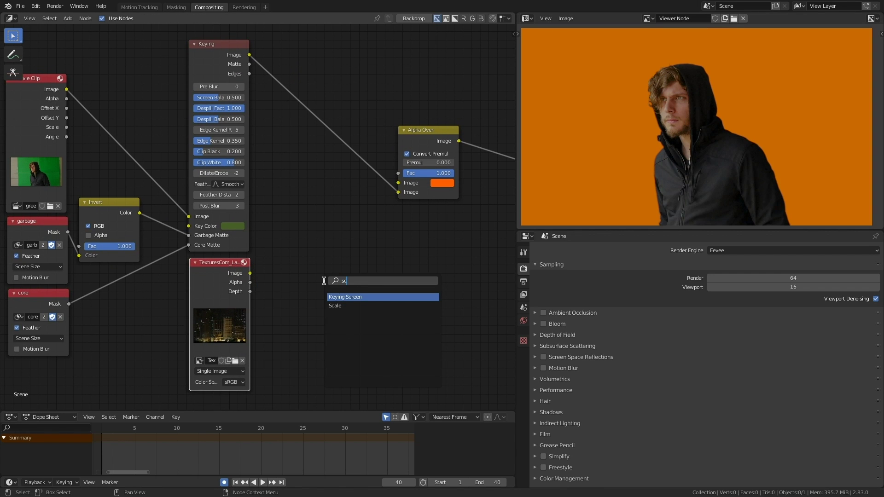
key("Down")
key("Return")
left_click(283, 247)
left_click_drag(250, 273, 284, 285)
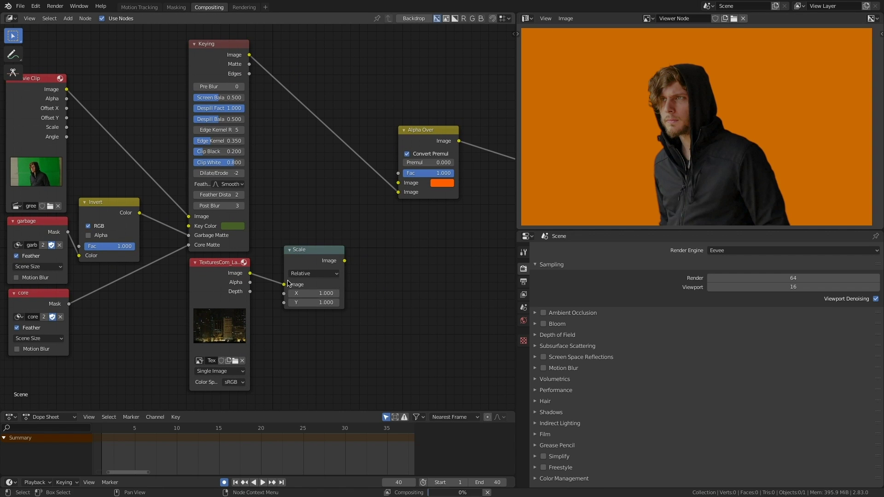
Set the Scale node to Render Size and connect its output to the Alpha Over node's background image input.
left_click(314, 274)
left_click(314, 314)
left_click_drag(311, 254, 398, 183)
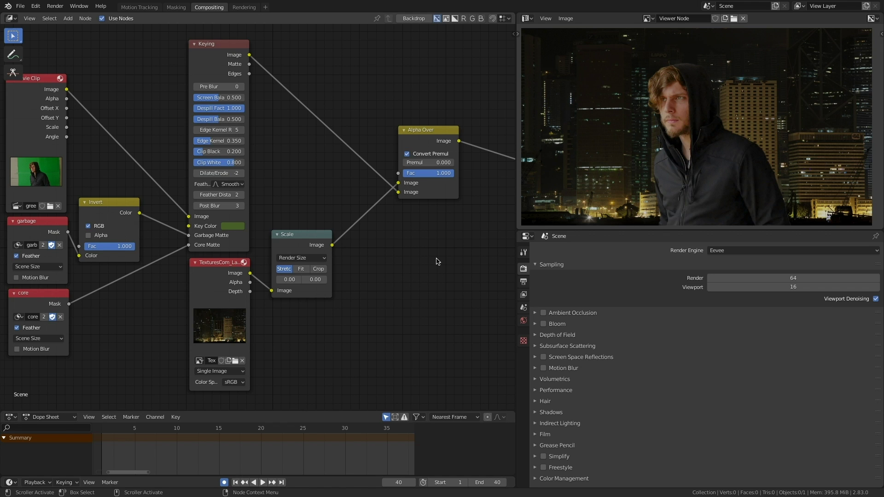
Insert a Mix node after Alpha Over and feed the scaled city image into its second image input.
middle_click_drag(416, 251, 391, 259)
scroll(378, 263, "down", 2)
key("shift+a")
left_click(391, 260)
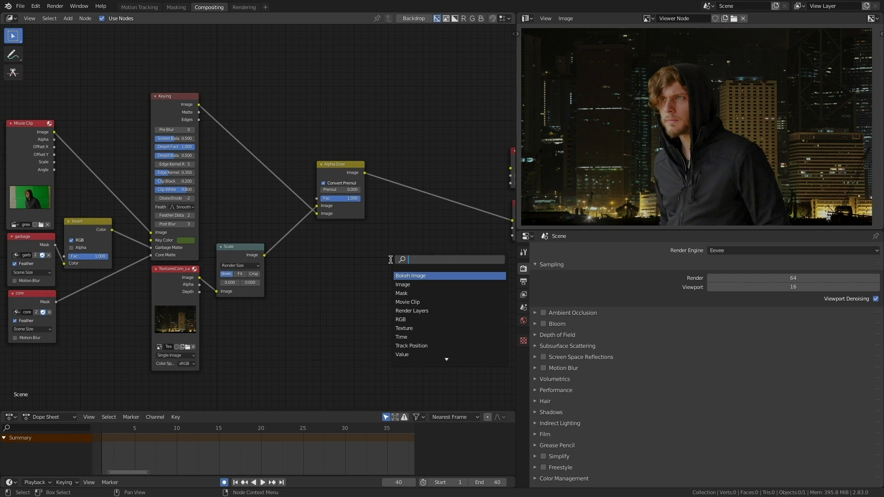
type("mix")
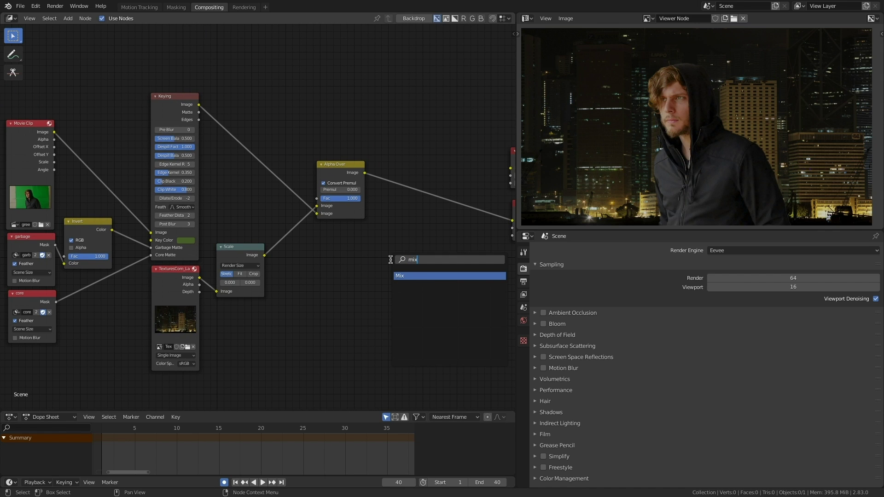
key("Return")
left_click(408, 171)
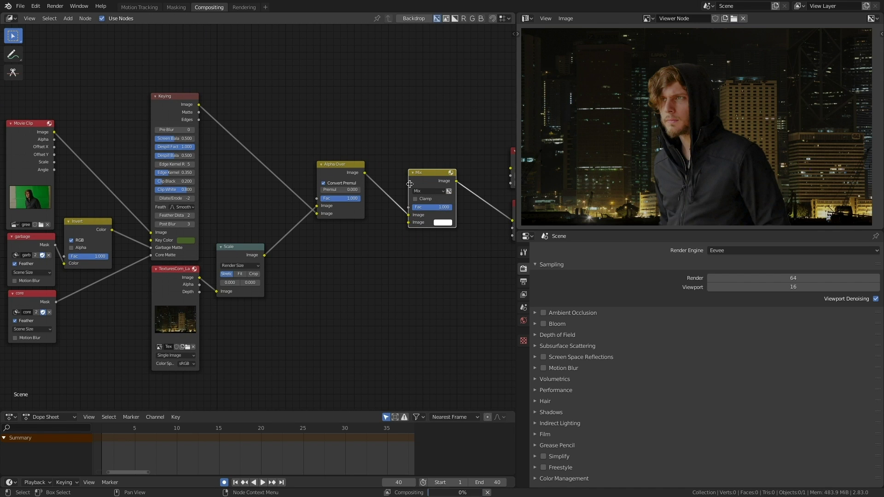
left_click_drag(264, 255, 409, 224)
left_click_drag(419, 175, 436, 206)
Insert a Blur node between the Scale node and the Mix node.
key("shift+a")
left_click(363, 241)
type("blur")
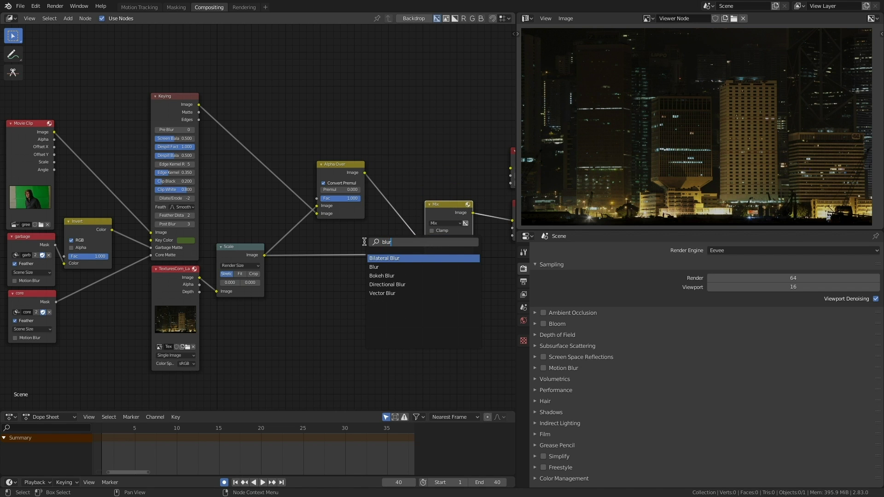
left_click(374, 267)
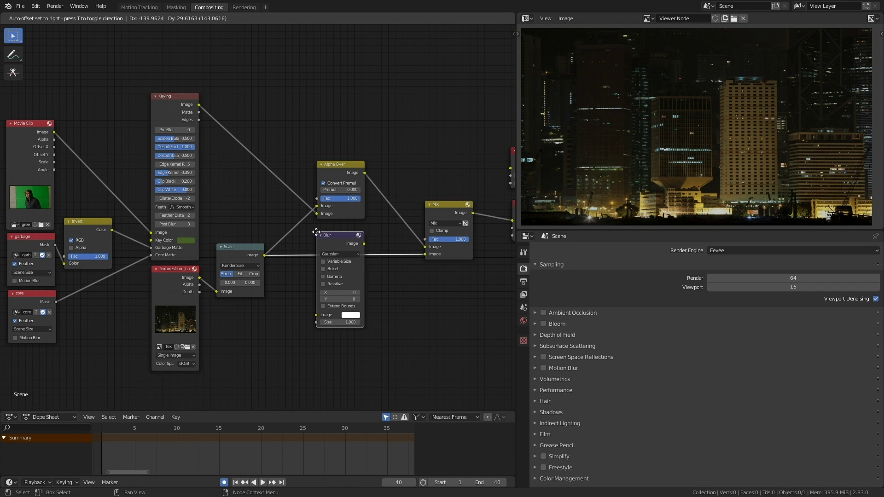
left_click(320, 235)
Set the Blur node's X and Y to 10 and its Size to 10.
double_click(336, 292)
type("10")
key("Tab")
type("10")
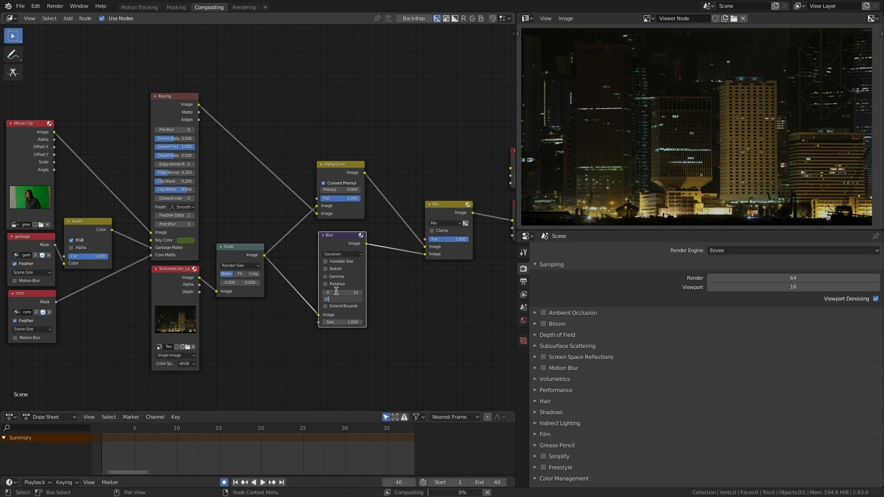
key("Return")
double_click(353, 321)
type("10")
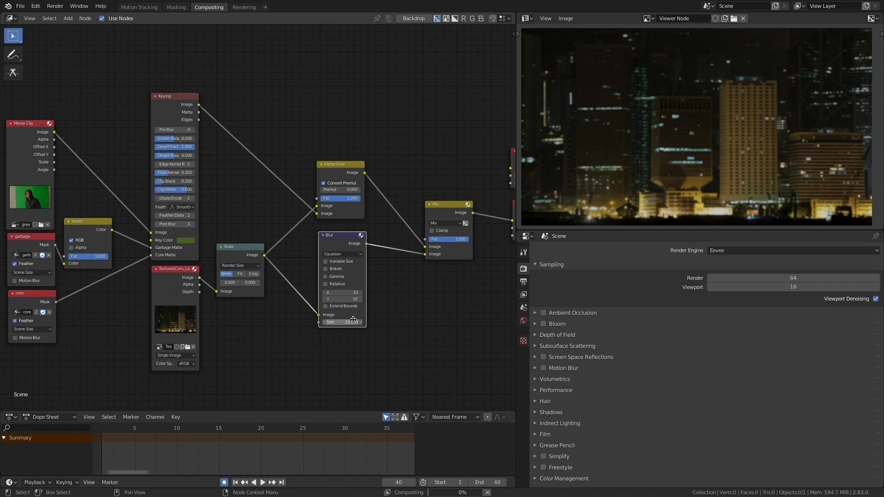
key("Return")
Set the Mix node's blending mode to Add and line it up with the Alpha Over node.
left_click(438, 224)
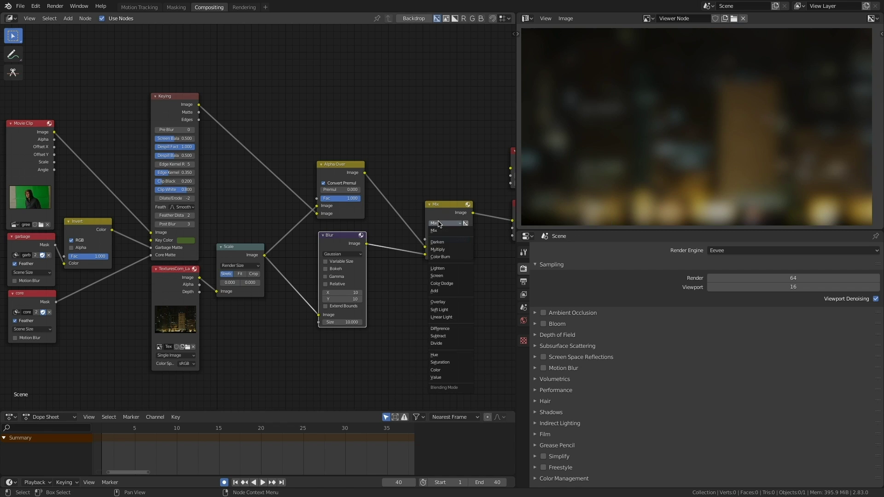
left_click(441, 293)
left_click_drag(442, 207, 440, 176)
left_click_drag(338, 164, 340, 167)
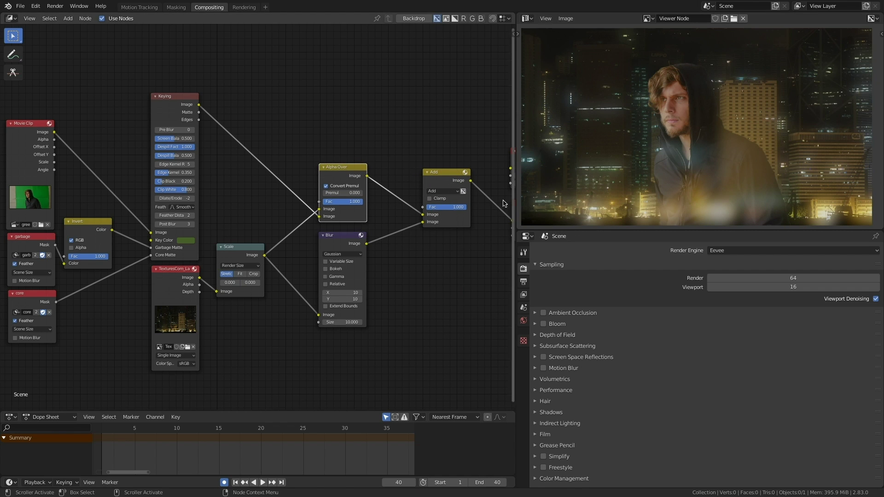
Add a Dilate/Erode node above Alpha Over and connect the Keying node's Matte output to it.
key("shift+a")
left_click(336, 137)
type("dil")
key("Return")
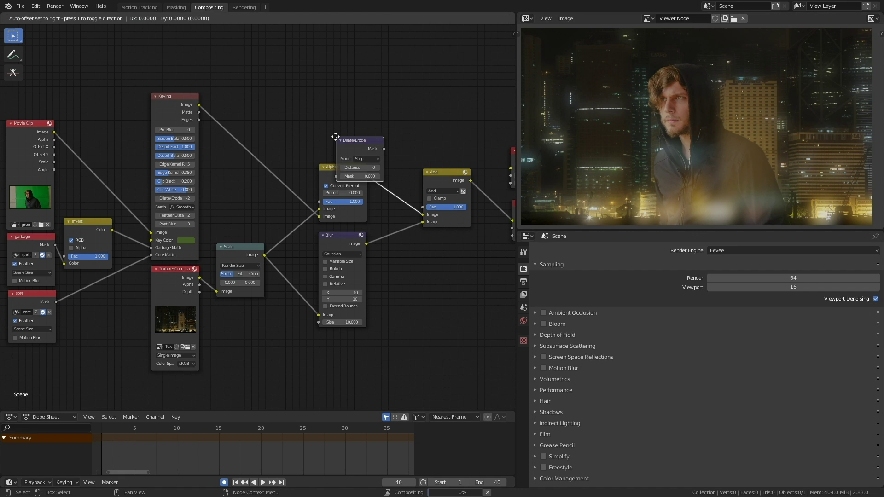
left_click(315, 49)
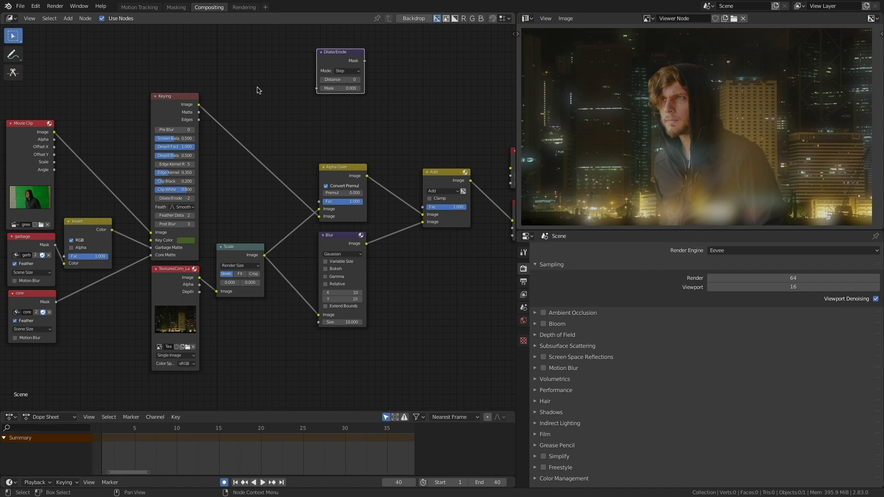
left_click_drag(199, 112, 316, 88)
Set the Dilate/Erode mode to Feather and preview its mask in the Viewer.
left_click(348, 70)
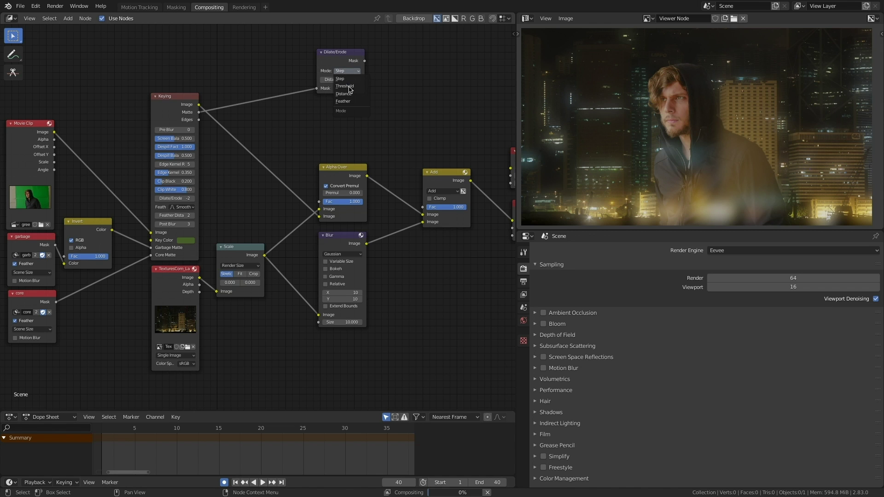
left_click(354, 103)
left_click(338, 56, "ctrl+shift")
Move the Composite, Viewer and Add nodes farther along to make room in the node tree.
middle_click_drag(430, 127, 400, 138)
scroll(420, 128, "down", 3)
left_click_drag(431, 124, 485, 254)
left_click_drag(461, 219, 494, 214)
left_click_drag(382, 189, 411, 191)
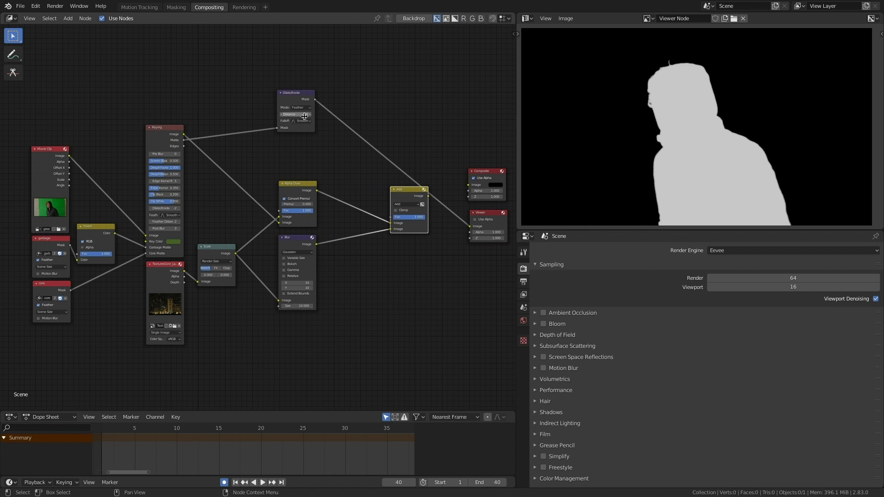
Set the Dilate/Erode distance to -20 and move the node closer to the Keying node.
type("-20")
key("Return")
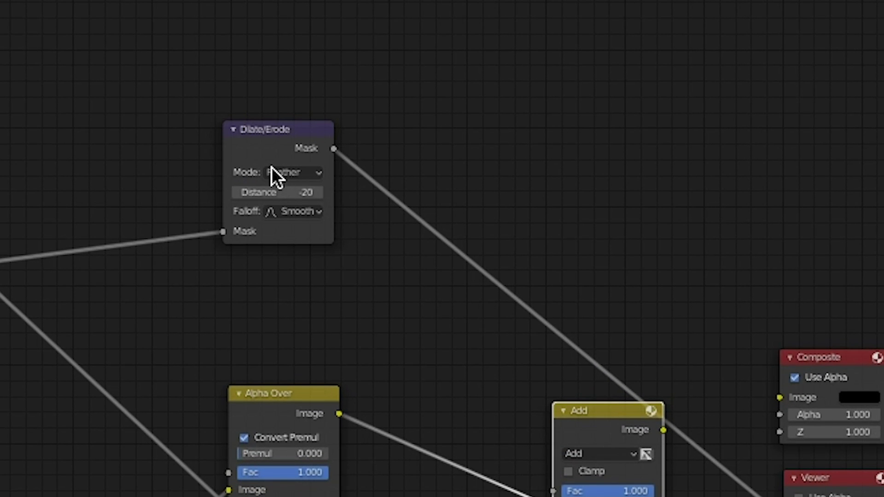
left_click_drag(272, 148, 171, 142)
Insert a Math node on the link between Dilate/Erode and the Viewer.
key("shift+a")
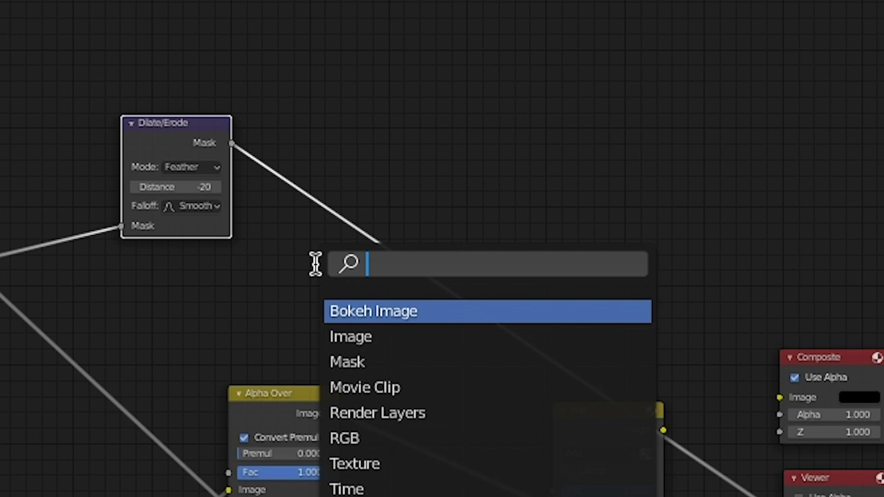
type("a")
key("BackSpace")
type("math")
key("Return")
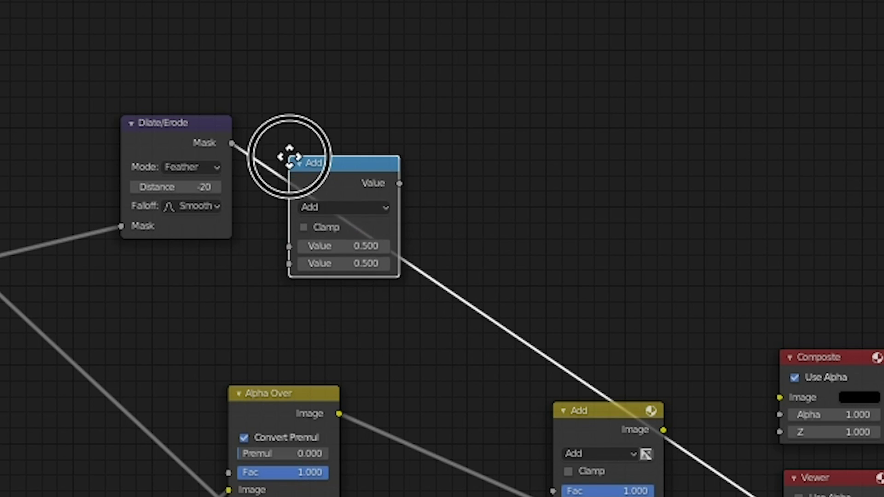
left_click(291, 156)
Set the Math node to Subtract and connect the Keying node's Matte to its first value input.
left_click(339, 208)
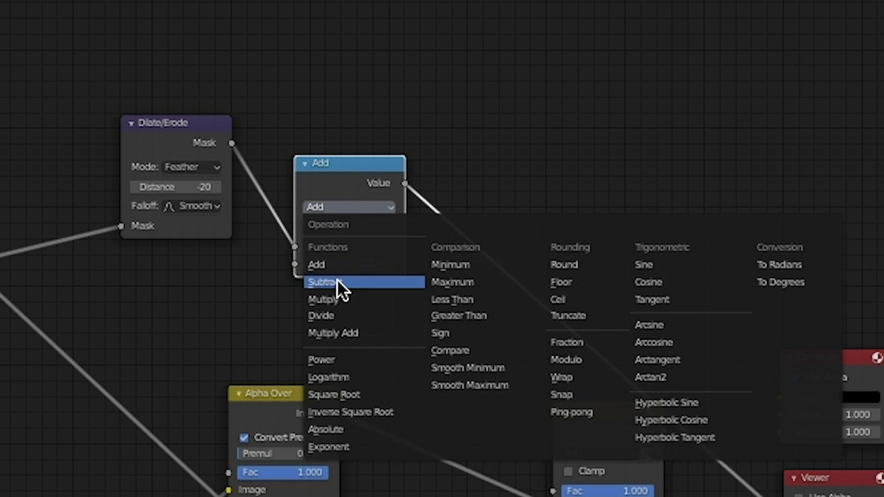
left_click(339, 280)
left_click_drag(173, 100, 148, 94)
left_click_drag(28, 186, 238, 173)
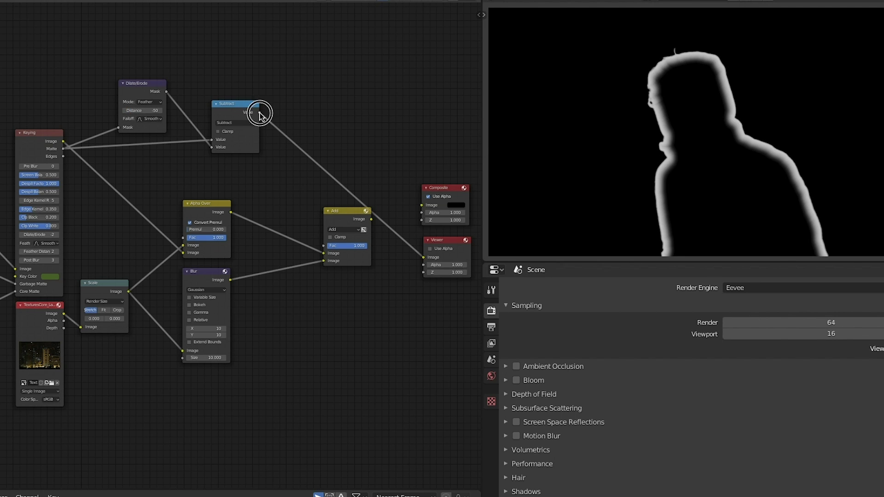
Use the Subtract output as the Add node's factor and preview the Add result.
left_click_drag(259, 112, 324, 247)
left_click(341, 209, "ctrl+shift")
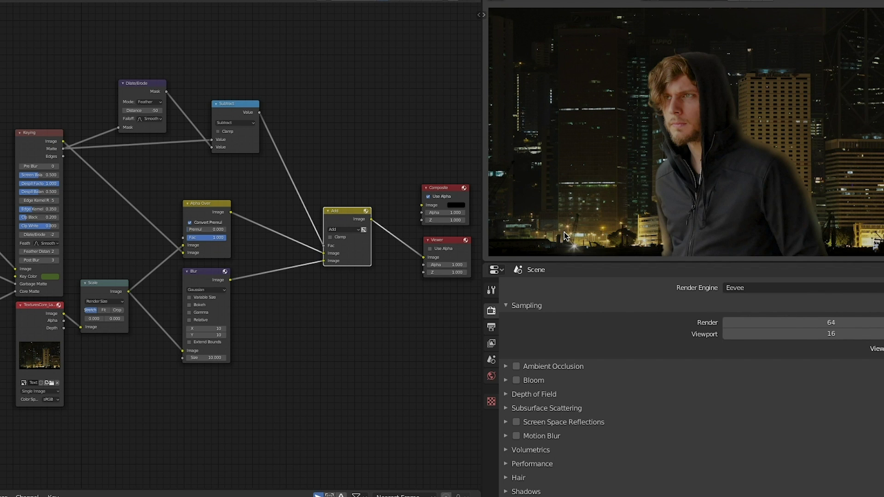
Insert a copy of the Add node after Subtract, set it to Multiply and make its second color black.
key("shift+d")
left_click(291, 156)
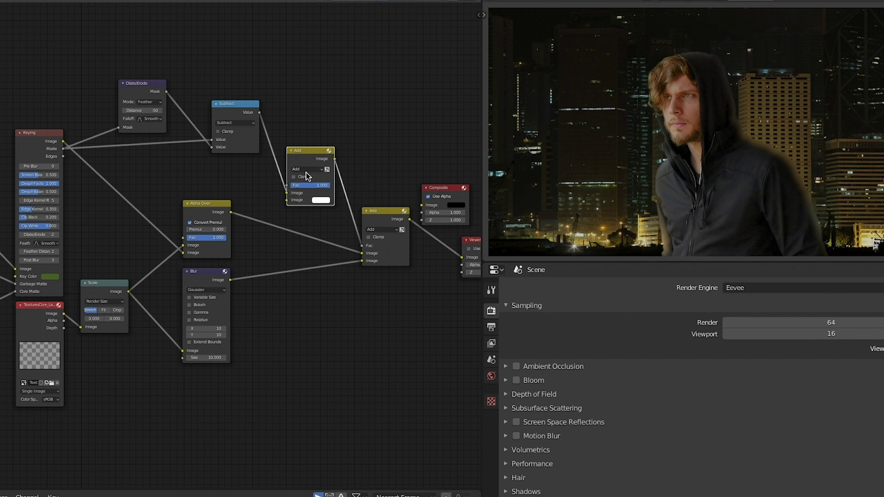
left_click(305, 169)
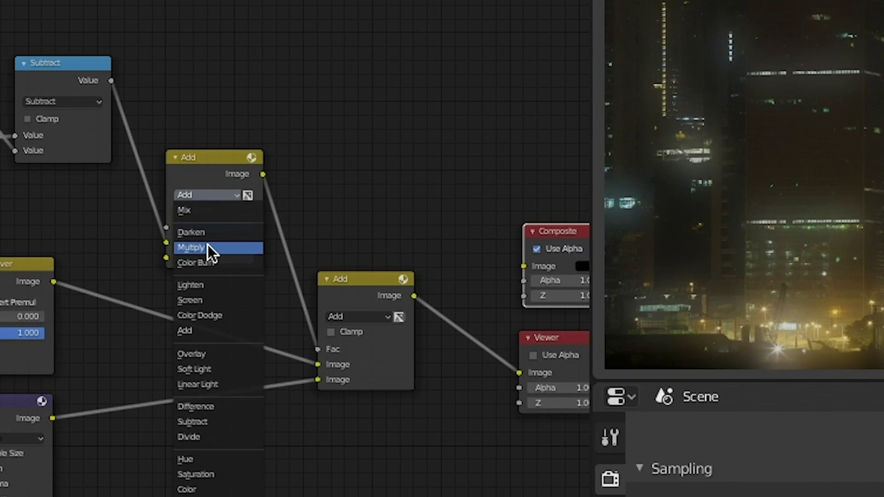
left_click(208, 247)
left_click(231, 257)
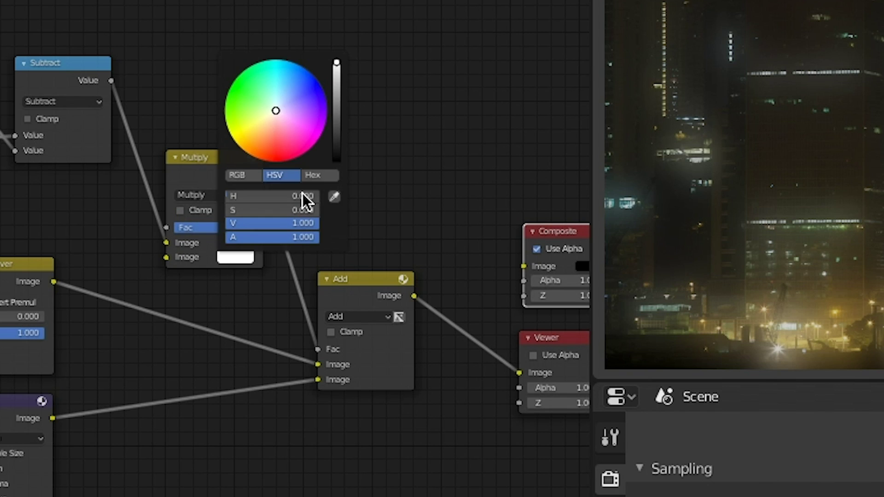
left_click_drag(300, 223, 220, 223)
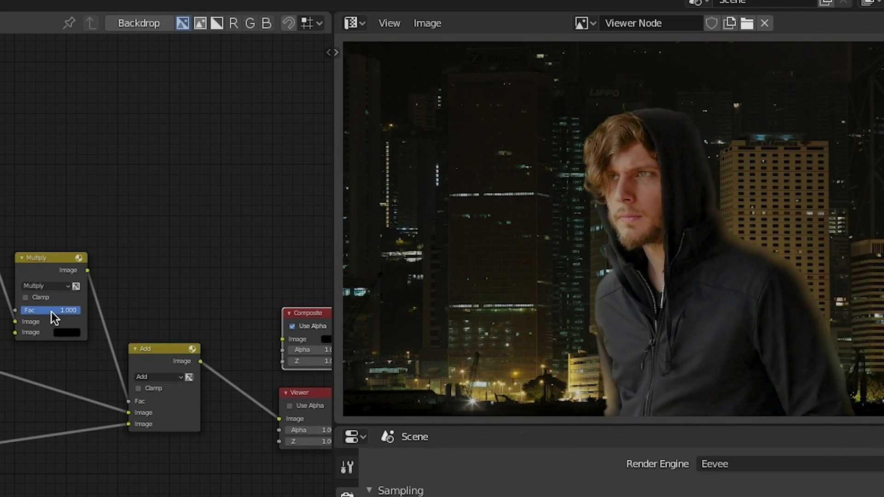
Adjust the Multiply factor to control the light wrap and set the Dilate/Erode distance to -70.
mouse_move(51, 311)
left_mouse_down()
mouse_move(73, 311)
mouse_move(55, 311)
left_mouse_up()
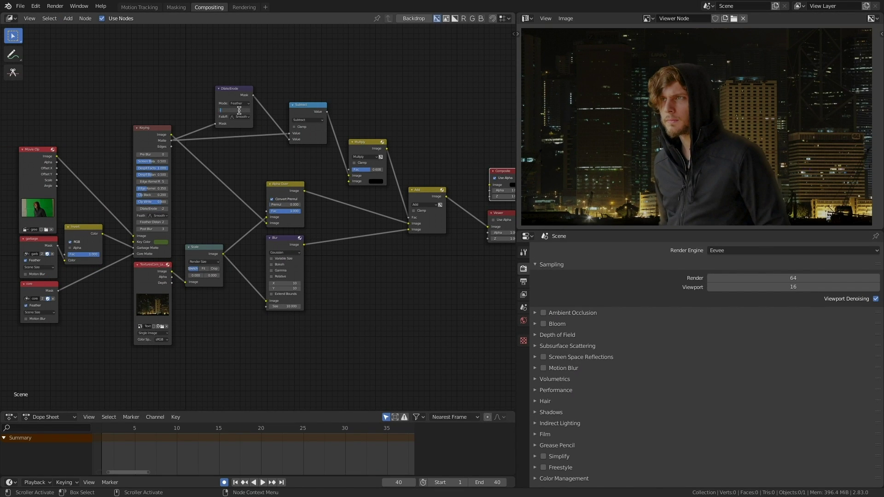
key("Return")
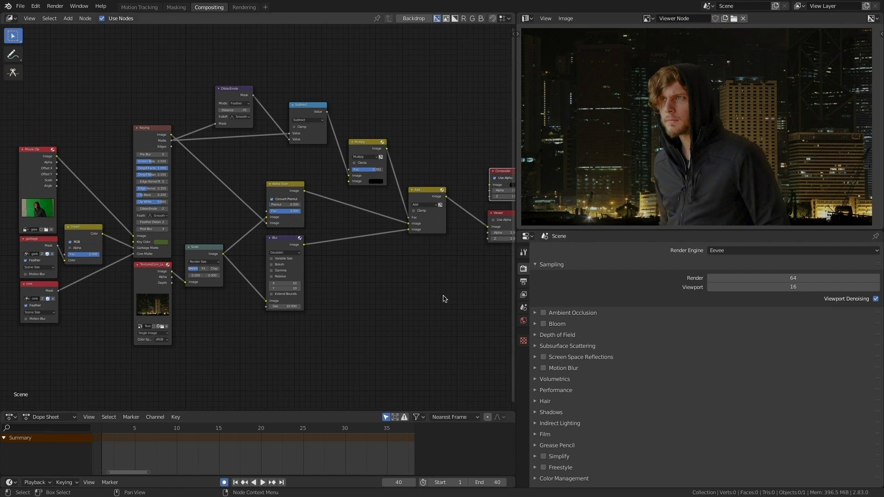
Insert a Flip node with Flip X between the city image and the Scale node.
middle_click_drag(417, 291, 413, 294)
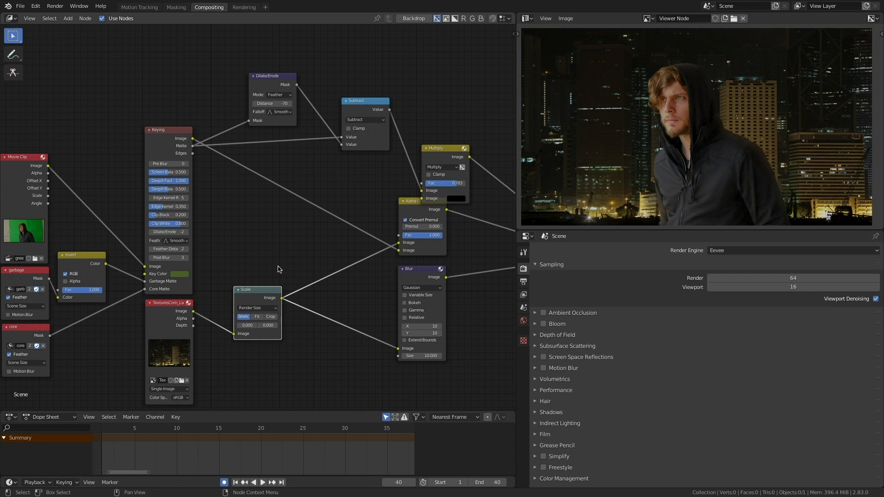
key("shift+a")
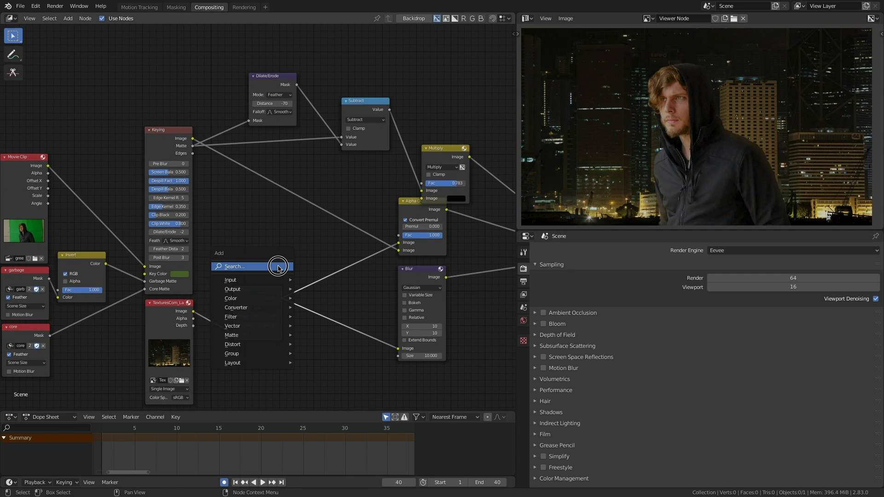
left_click(277, 263)
type("flip")
key("Return")
left_click(188, 307)
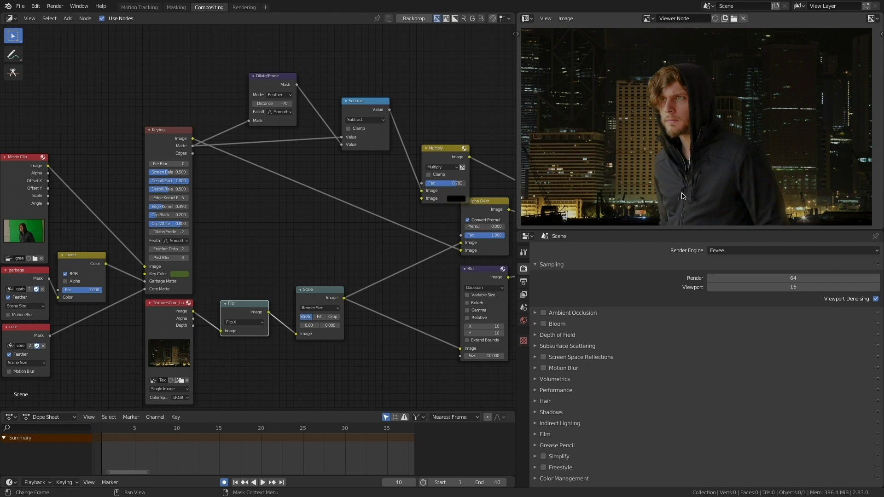
Insert a Transform node between the Keying node's Image output and the Alpha Over node.
key("shift+a")
left_click(195, 198)
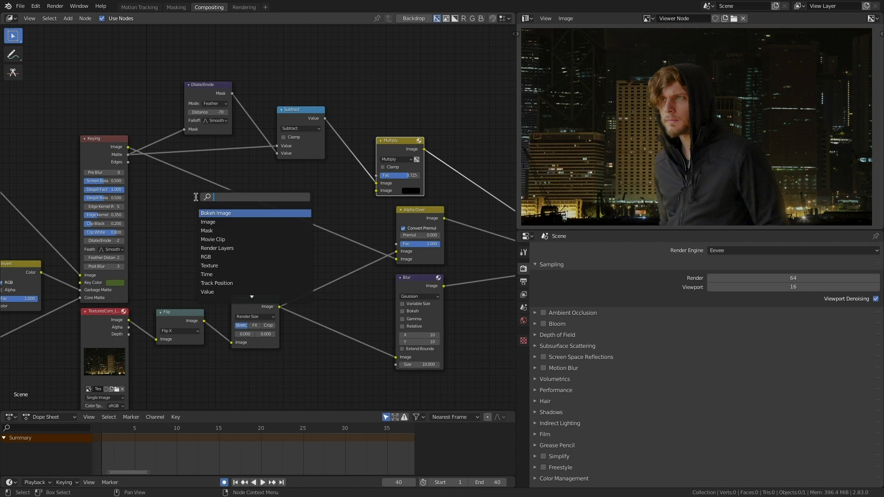
type("tr")
key("Down")
key("Down")
key("Down")
key("Return")
left_click(225, 183)
Set the Transform node's scale to 1.12 and its X offset to 100.
left_click(248, 244)
type("1.")
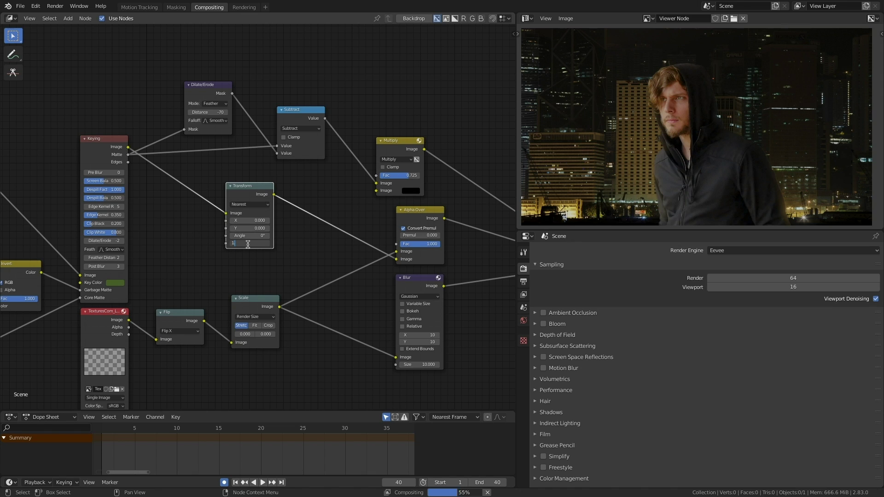
type("12")
key("Return")
left_click_drag(248, 221, 256, 220)
left_click(244, 219)
type("100")
key("Return")
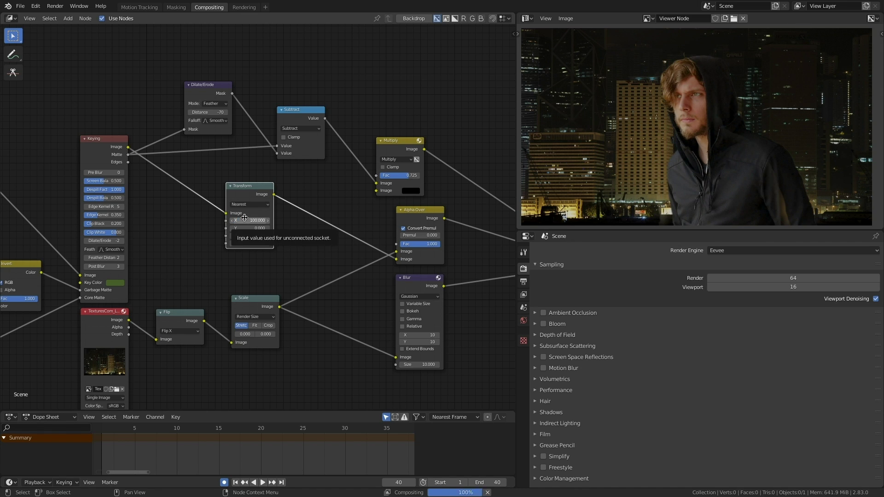
Set the Transform node's X offset to 170 and lower the Multiply factor to 0.658.
left_click(244, 219)
type("120")
key("Return")
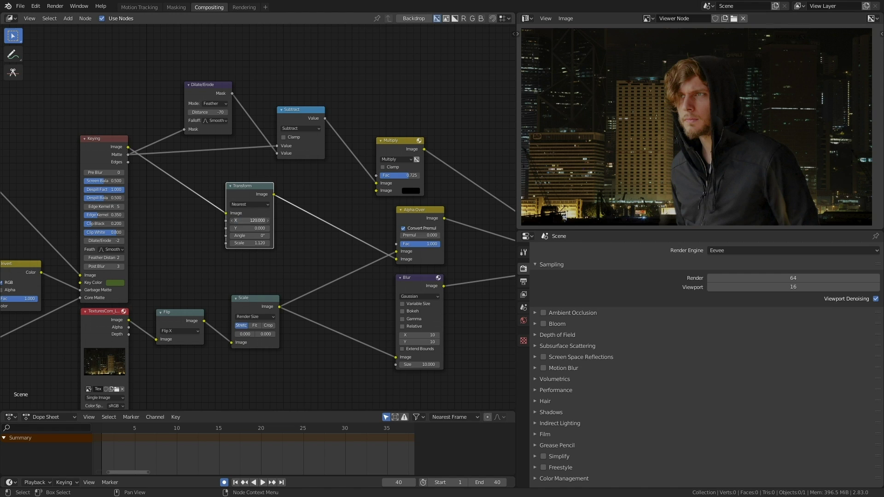
left_click(245, 220)
type("150")
key("Return")
left_click(247, 221)
type("170")
key("Return")
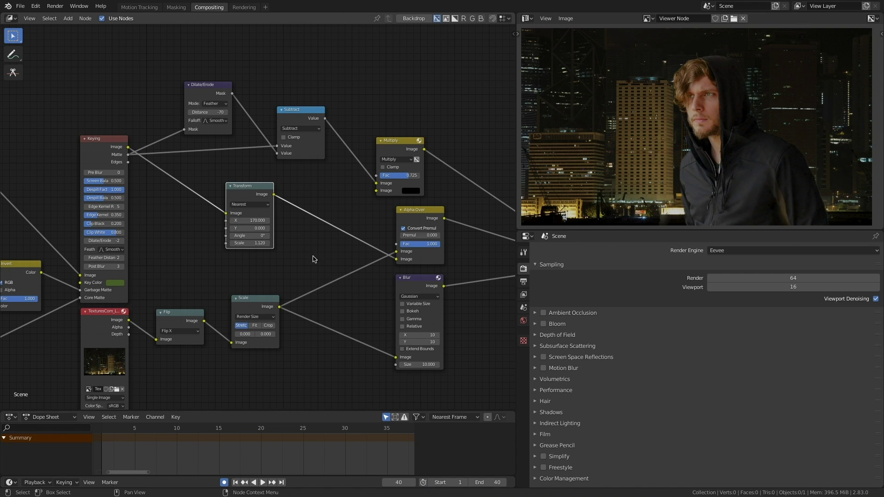
left_click_drag(408, 176, 414, 176)
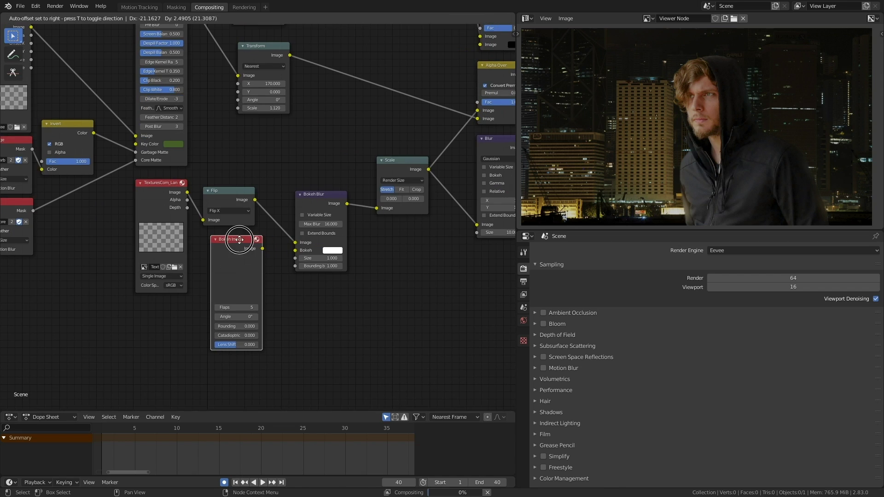
Connect a six-flap Bokeh Image to the Bokeh Blur node's Bokeh input, enable Variable Size and adjust the blur size.
left_click_drag(256, 249, 295, 250)
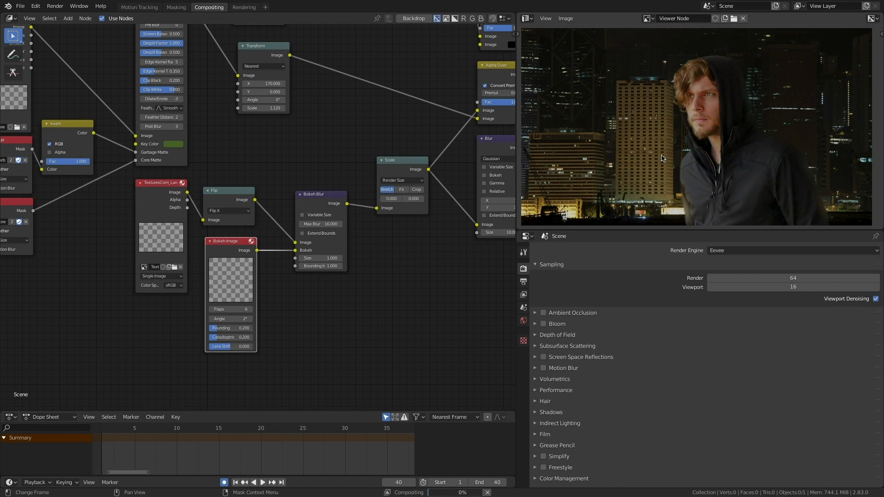
middle_click_drag(491, 233, 459, 252)
left_click(270, 235)
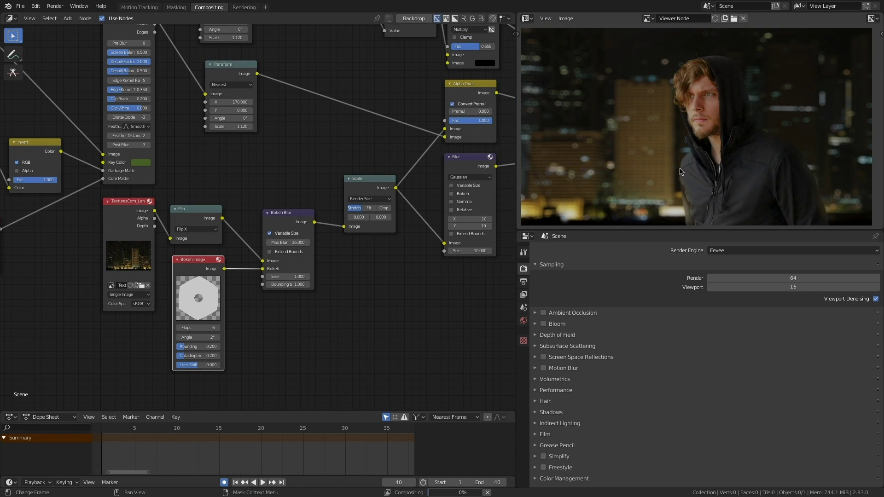
left_click_drag(282, 277, 291, 277)
Insert a Color Balance node after the Add node and link its output to the Composite and Viewer nodes.
middle_click_drag(321, 187, 227, 248)
scroll(227, 248, "down", 5)
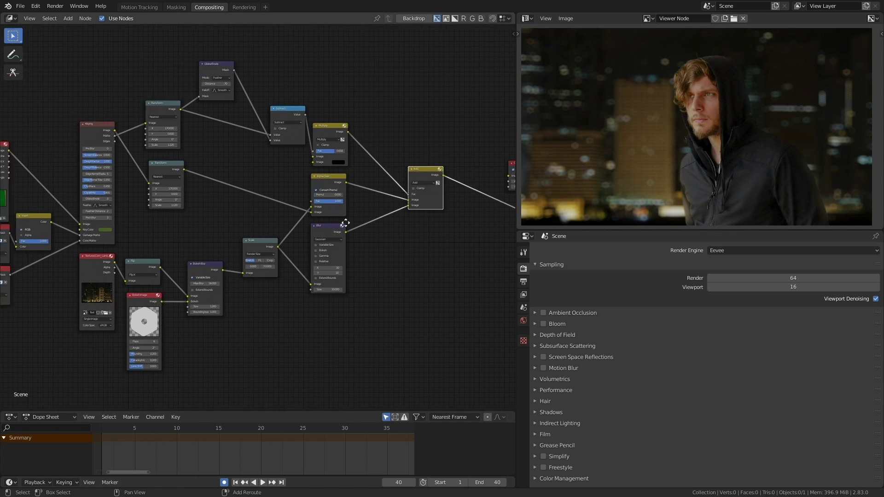
middle_click_drag(343, 223, 303, 237)
scroll(302, 237, "down", 2)
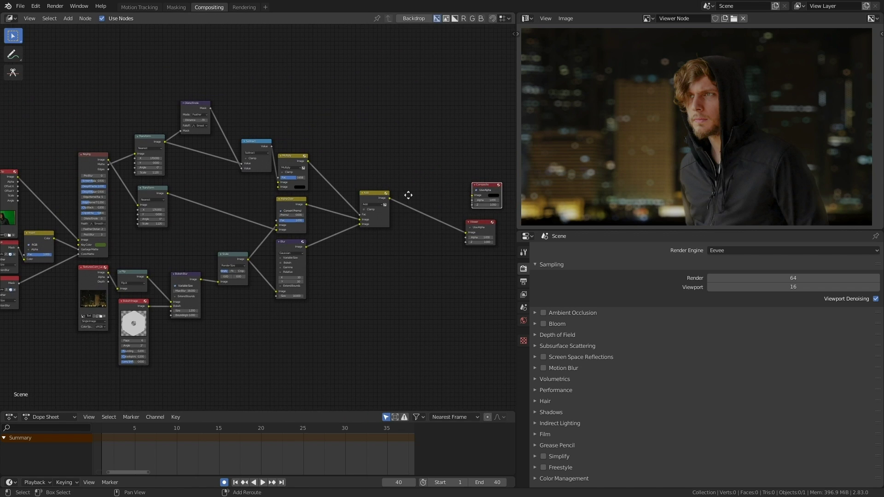
scroll(409, 195, "up", 2)
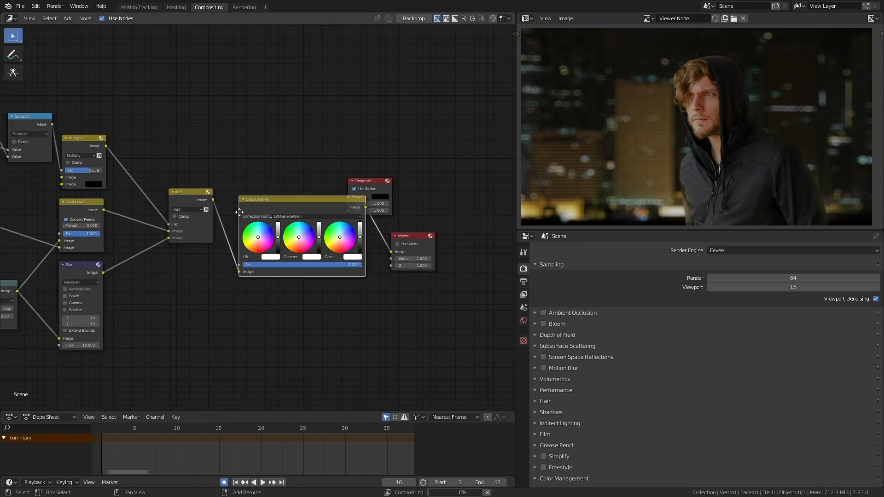
scroll(299, 272, "up", 4)
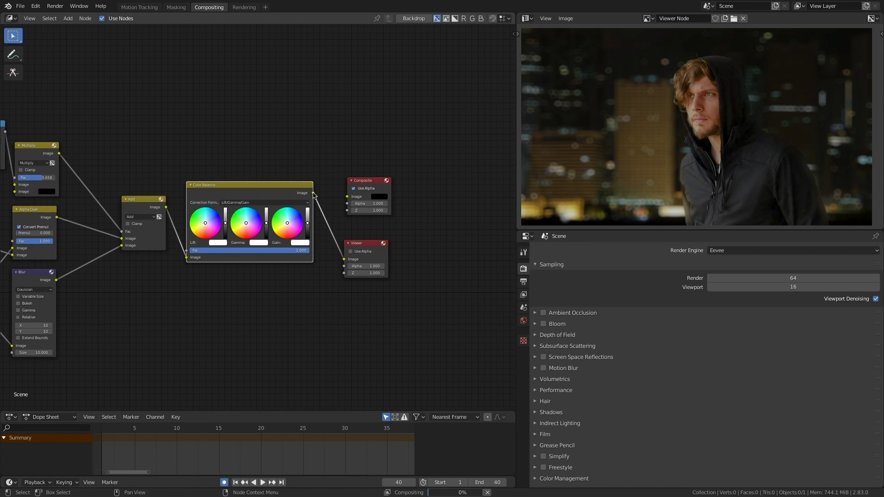
Grade the Color Balance with a darker, bluish lift, slightly warm gamma and gain, and a little more gamma brightness.
left_click_drag(233, 244, 281, 245)
left_click_drag(329, 244, 327, 249)
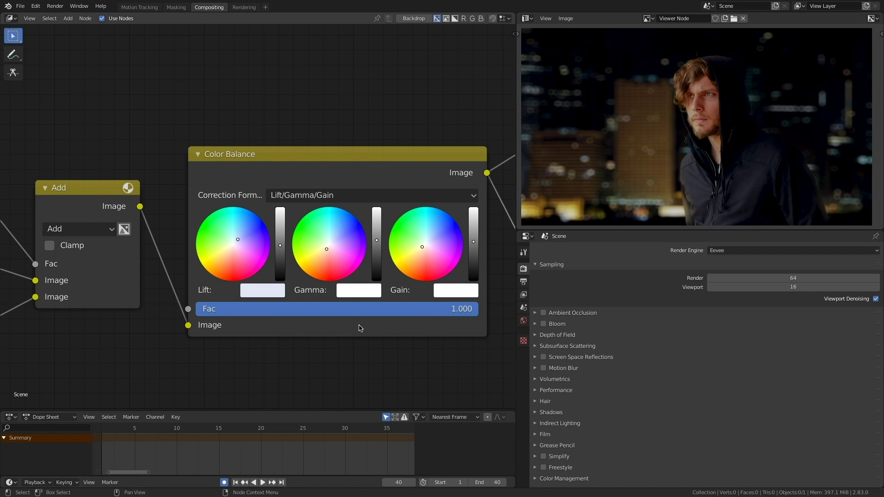
left_click_drag(377, 240, 377, 238)
scroll(276, 216, "down", 6)
scroll(317, 212, "up", 4)
scroll(432, 308, "down", 7)
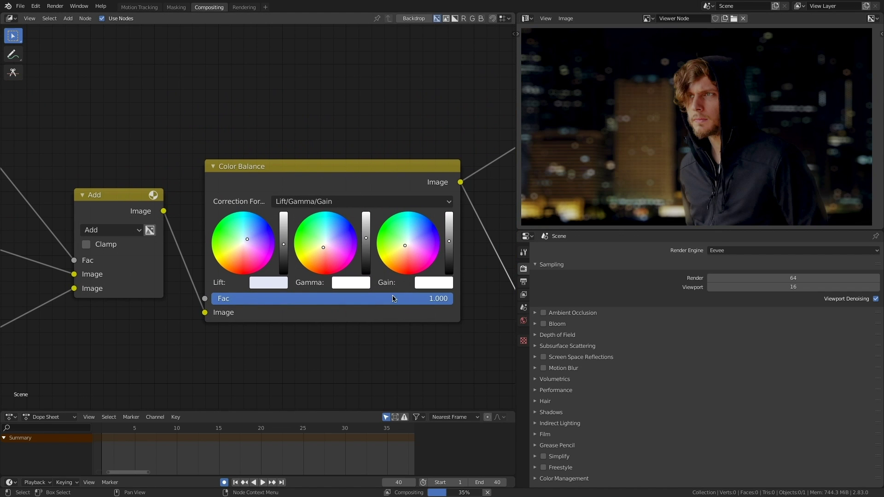
middle_click_drag(359, 310, 436, 244)
scroll(433, 257, "down", 3)
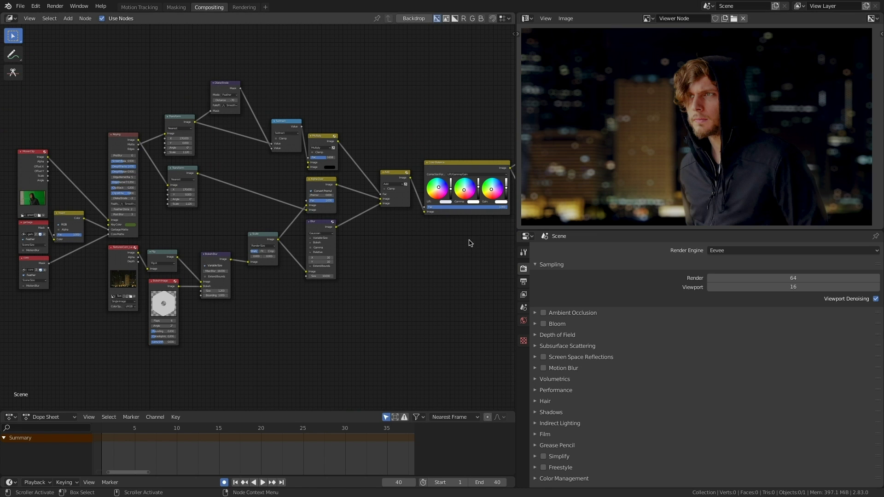